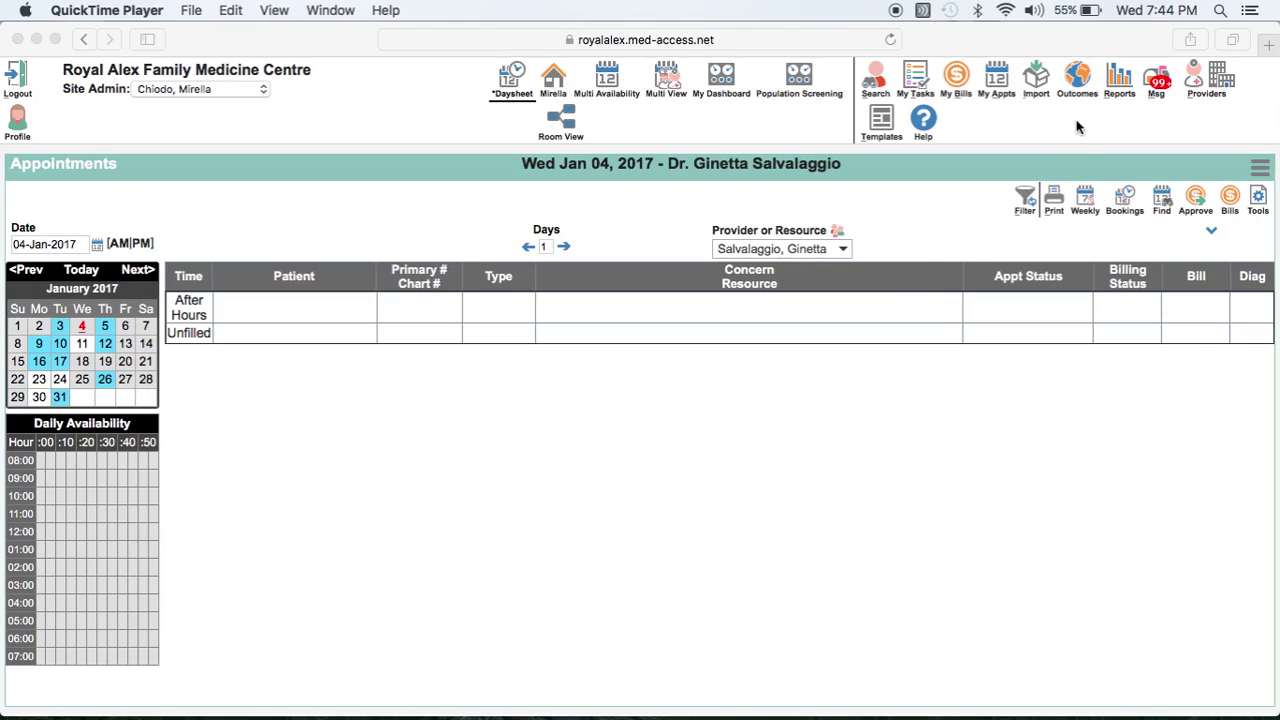
- Open the practice management reporting window and set the Demographics status criterion to Active
{"action": "left_click", "coordinate": [1119, 84]}
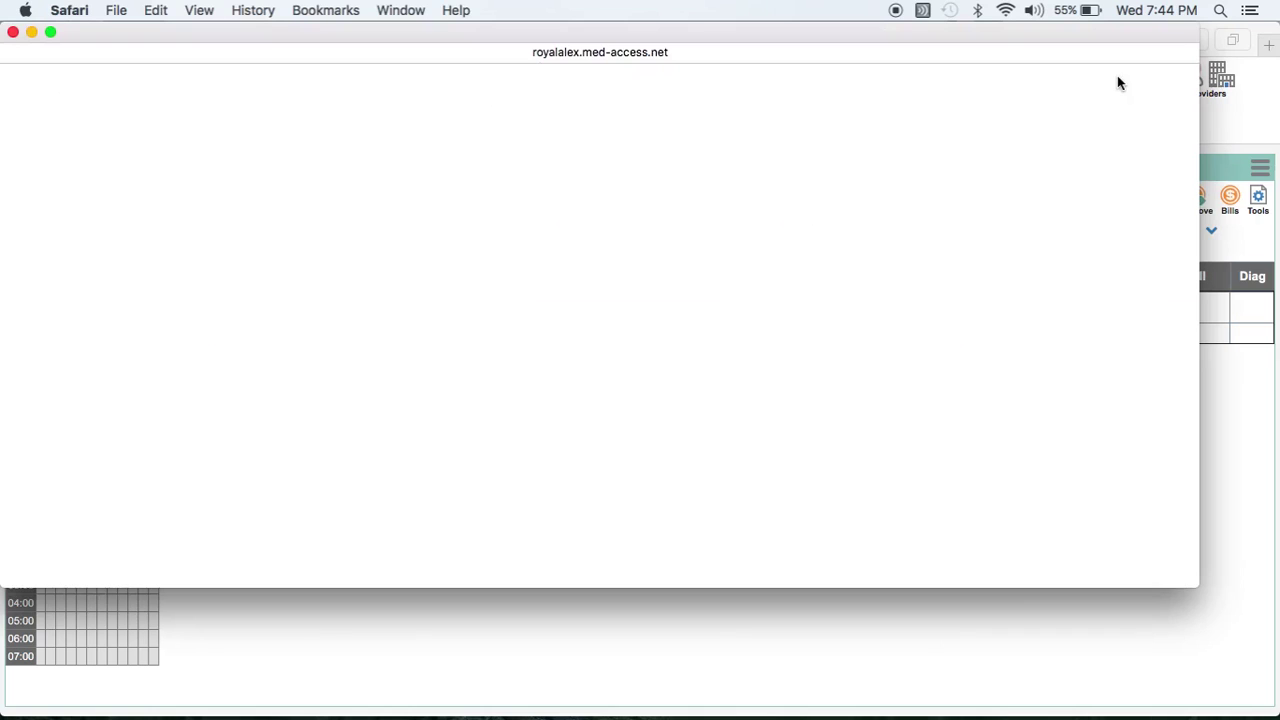
{"action": "left_click", "coordinate": [403, 174]}
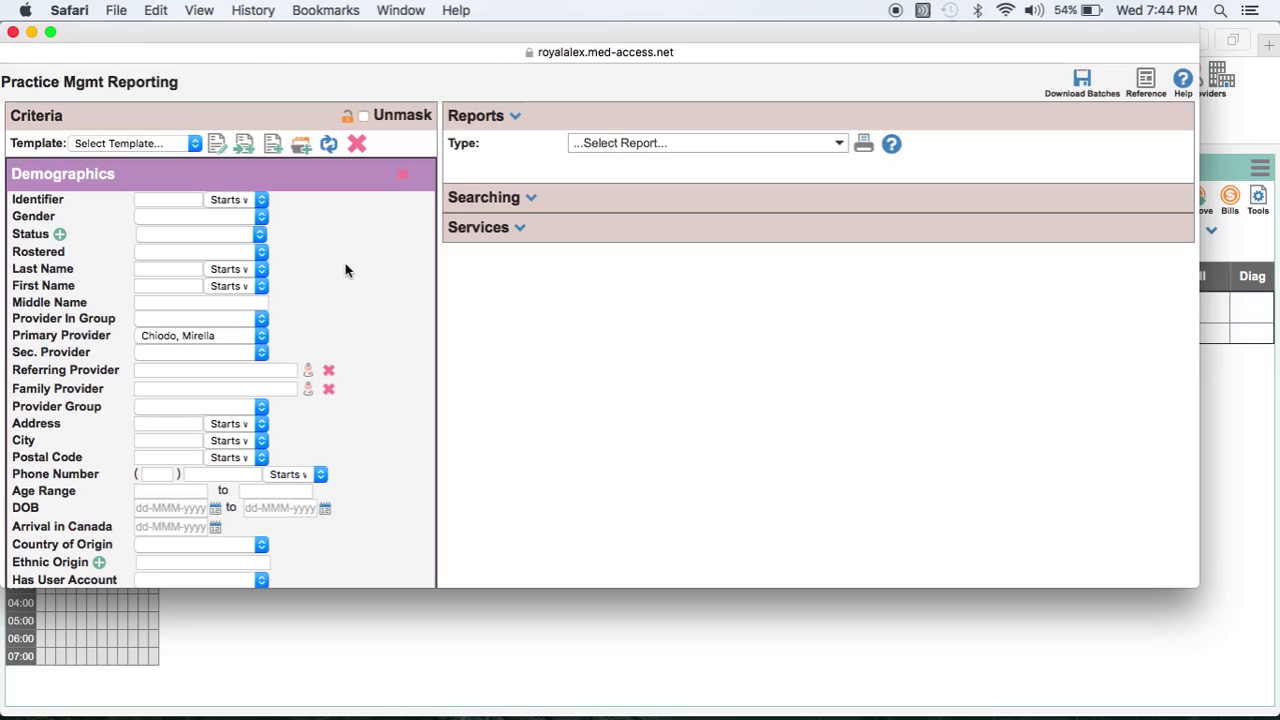
{"action": "left_click", "coordinate": [211, 234]}
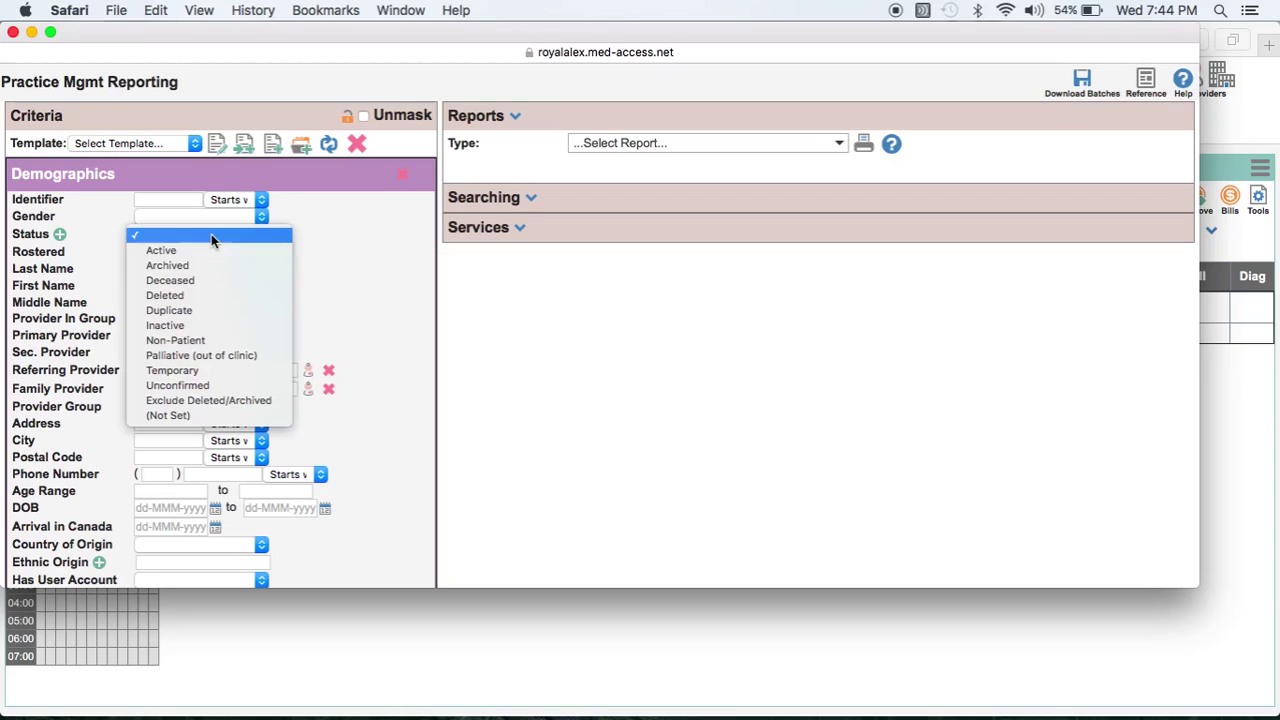
{"action": "left_click", "coordinate": [207, 250]}
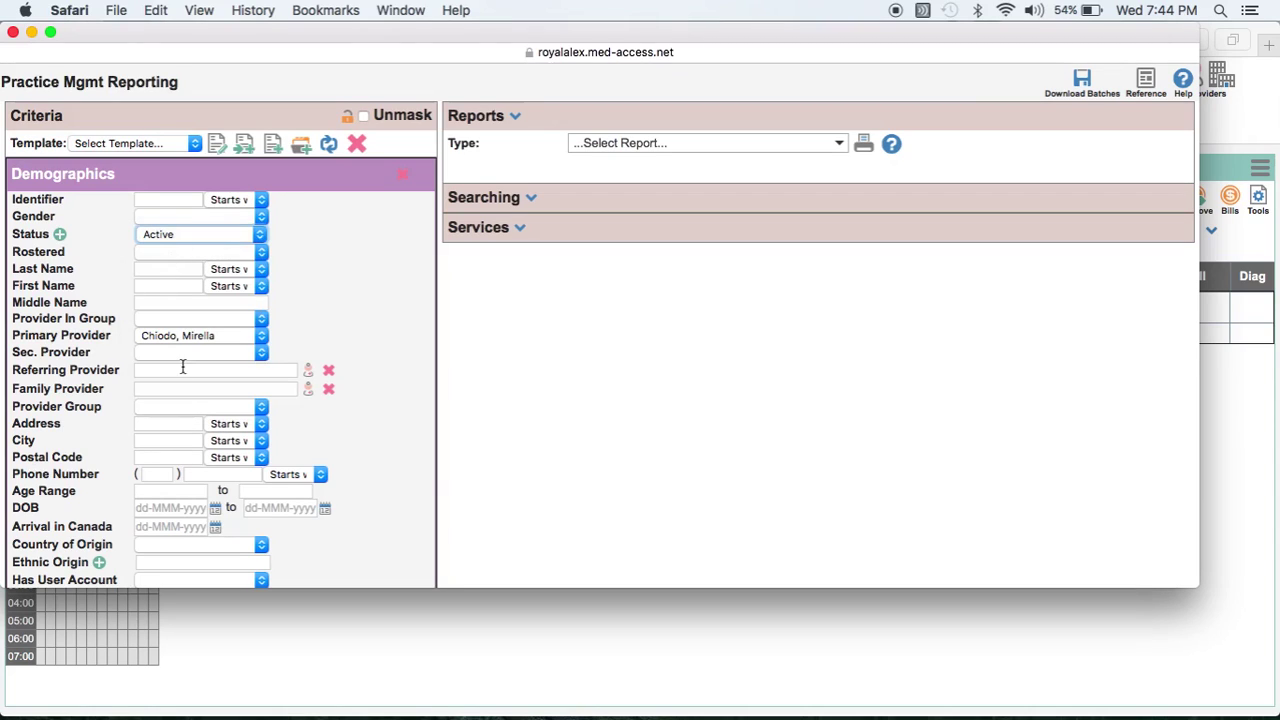
- Limit the Demographics criteria to the Physicians provider group and a minimum age of 50
{"action": "left_click", "coordinate": [193, 318]}
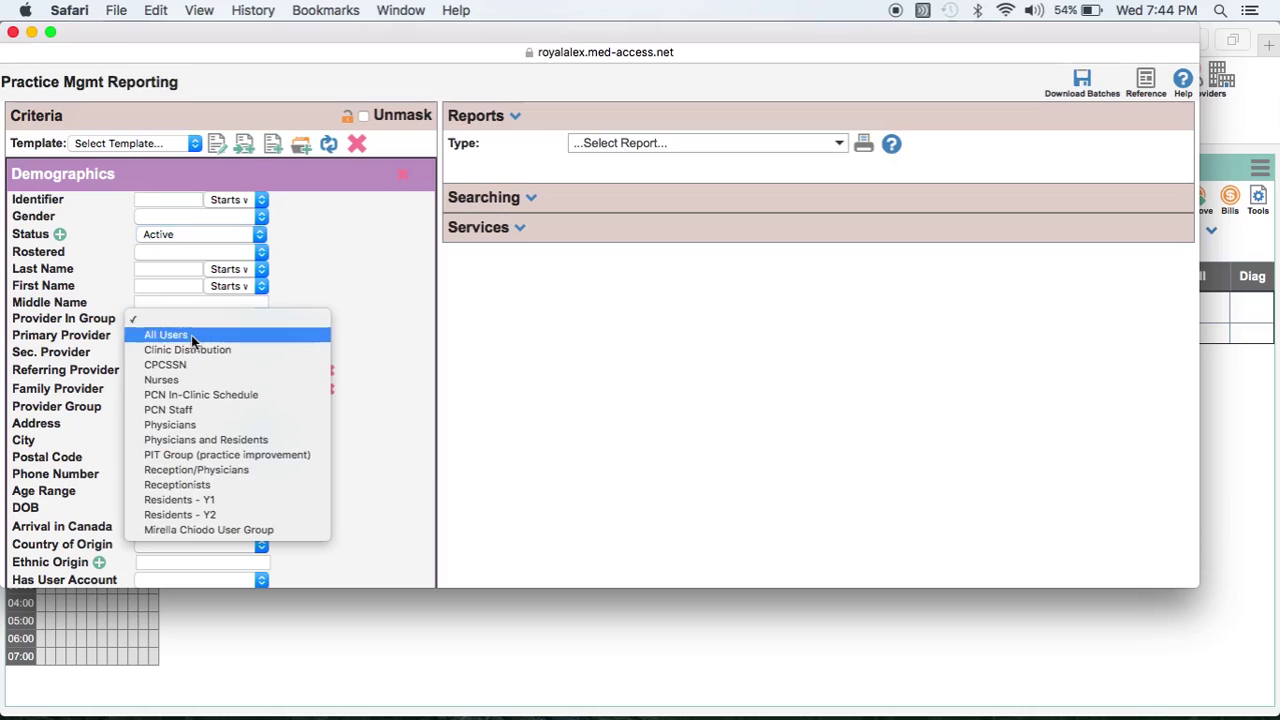
{"action": "left_click", "coordinate": [195, 424]}
{"action": "scroll", "coordinate": [195, 424], "scroll_direction": "down", "scroll_amount": 3}
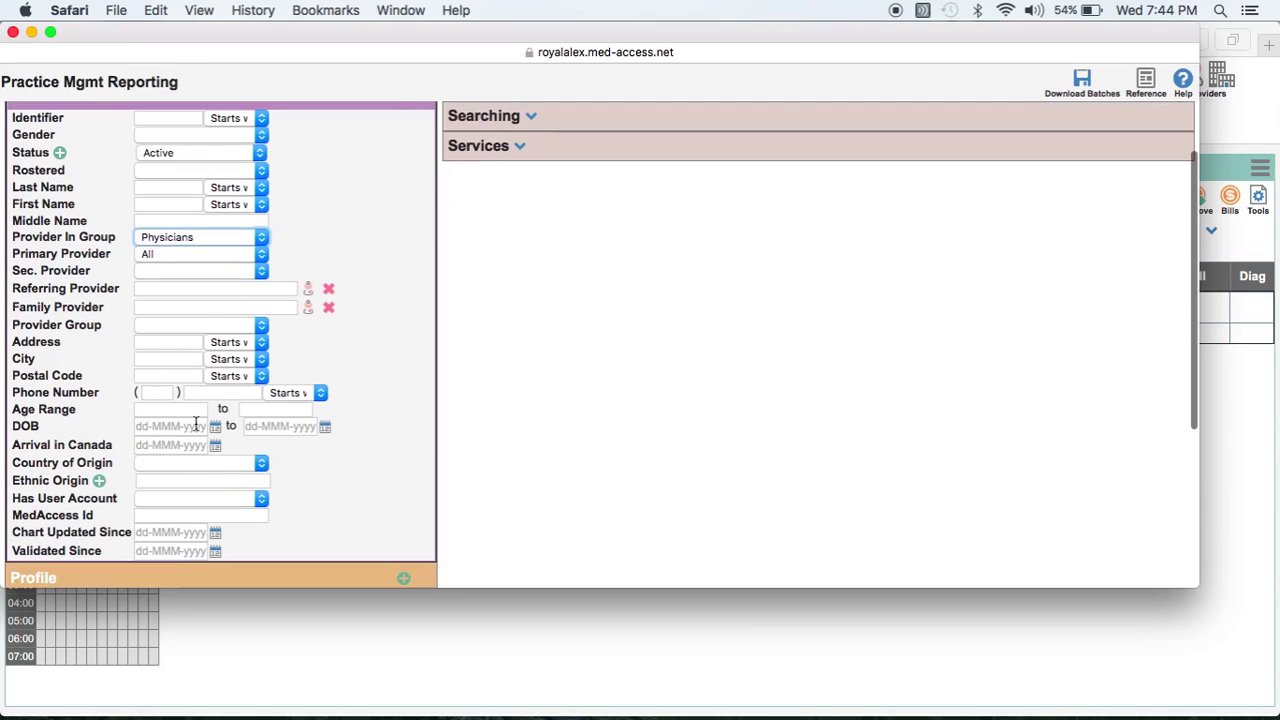
{"action": "left_click", "coordinate": [160, 410]}
{"action": "type", "text": "50"}
- Filter the Demographics criteria by the last name "Test"
{"action": "scroll", "coordinate": [160, 410], "scroll_direction": "up", "scroll_amount": 1}
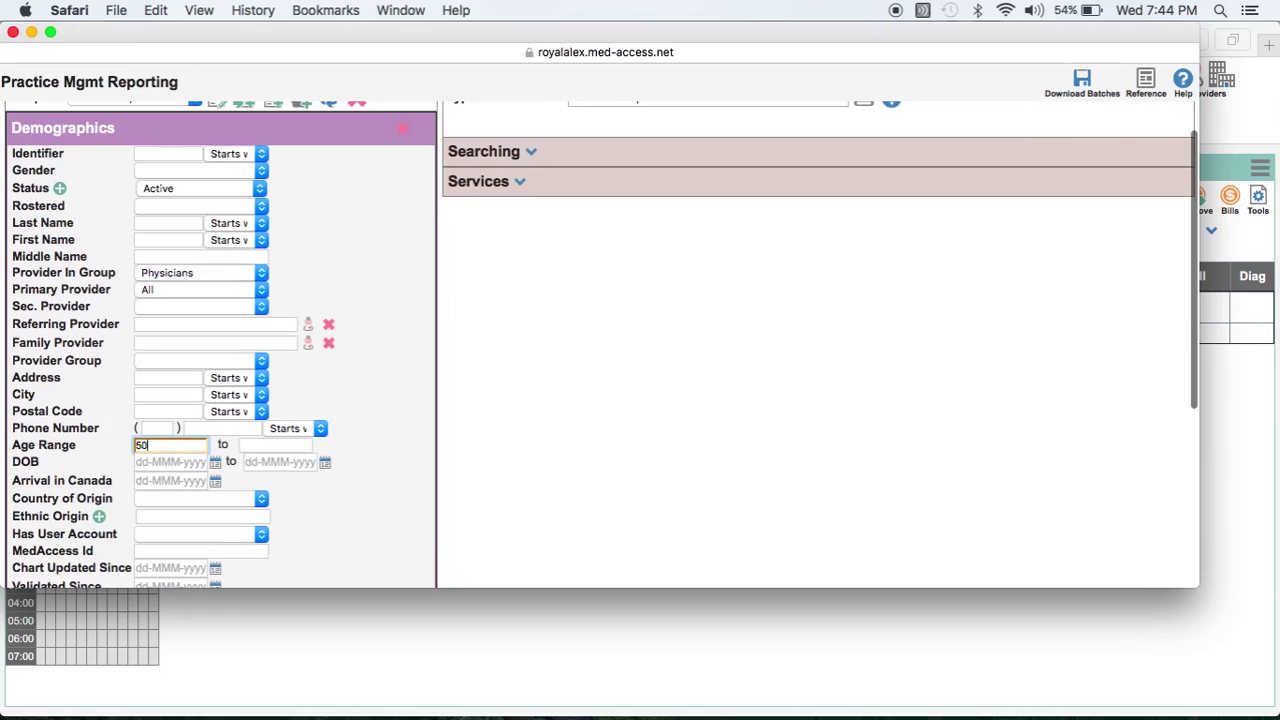
{"action": "left_click", "coordinate": [159, 222]}
{"action": "type", "text": "Test"}
- Add an Observation section to the search criteria and set its category to Lab
{"action": "scroll", "coordinate": [220, 345], "scroll_direction": "down", "scroll_amount": 8}
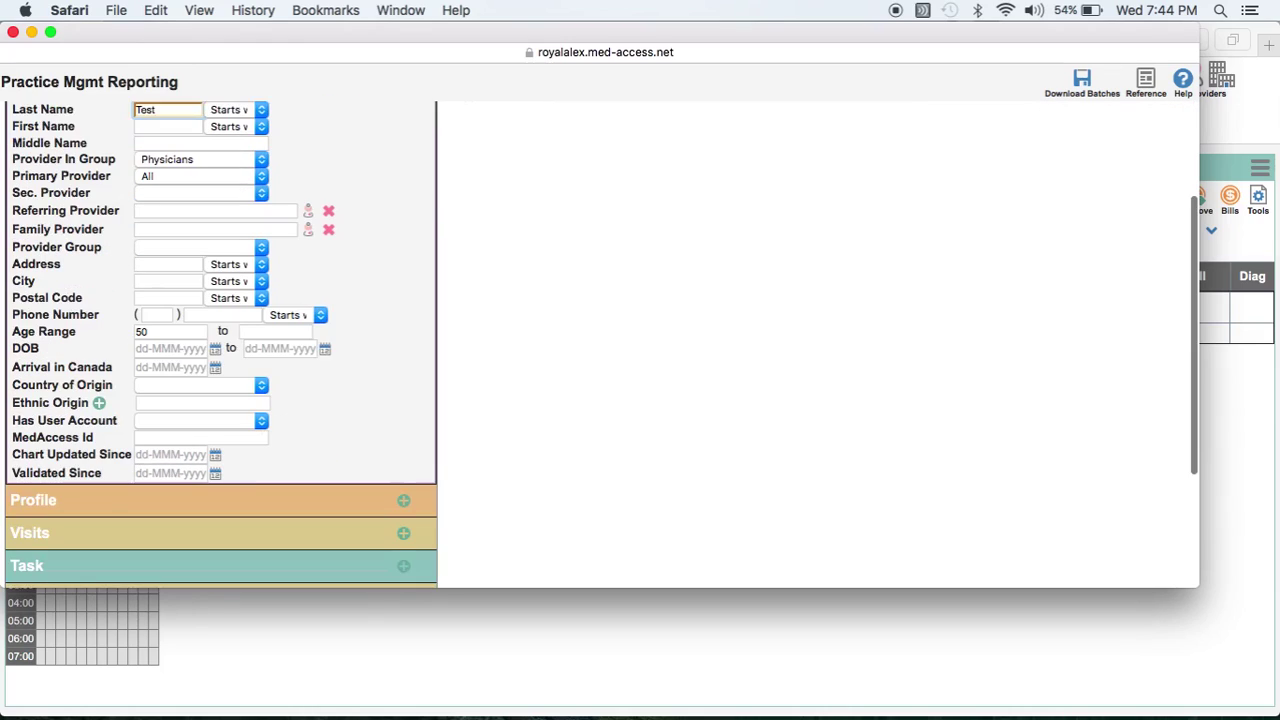
{"action": "scroll", "coordinate": [38, 378], "scroll_direction": "down", "scroll_amount": 1}
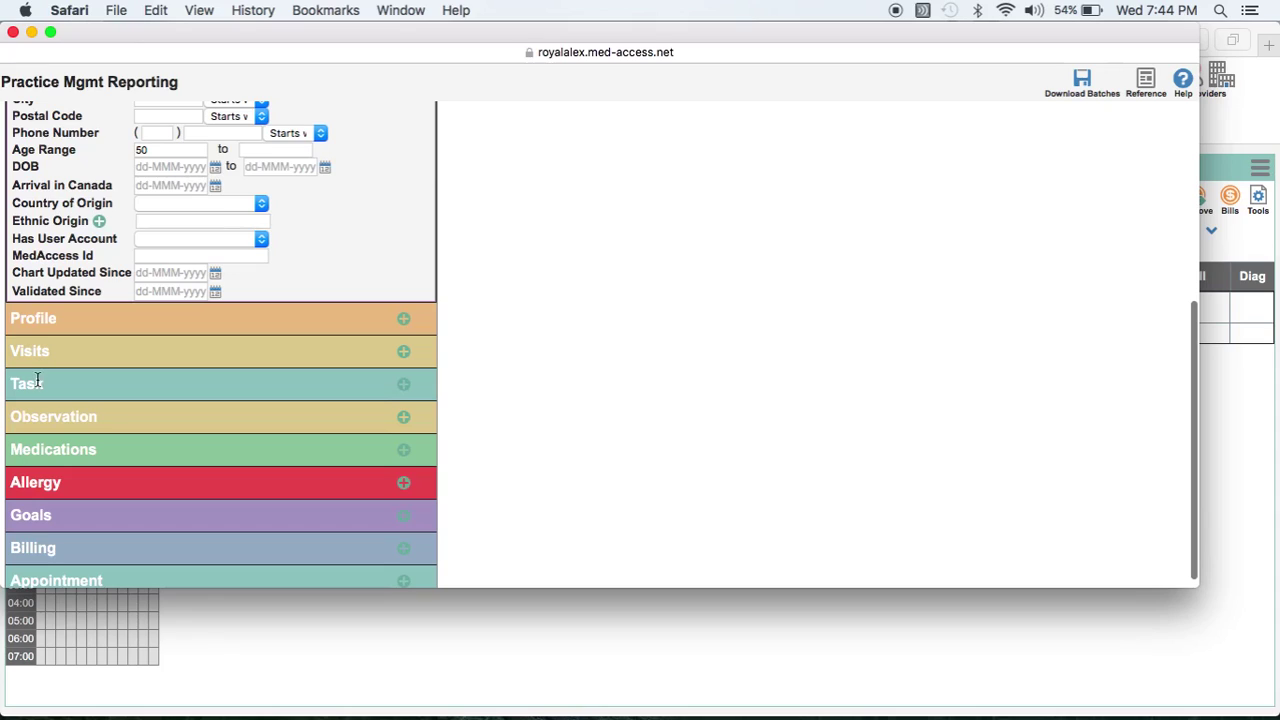
{"action": "left_click", "coordinate": [404, 420]}
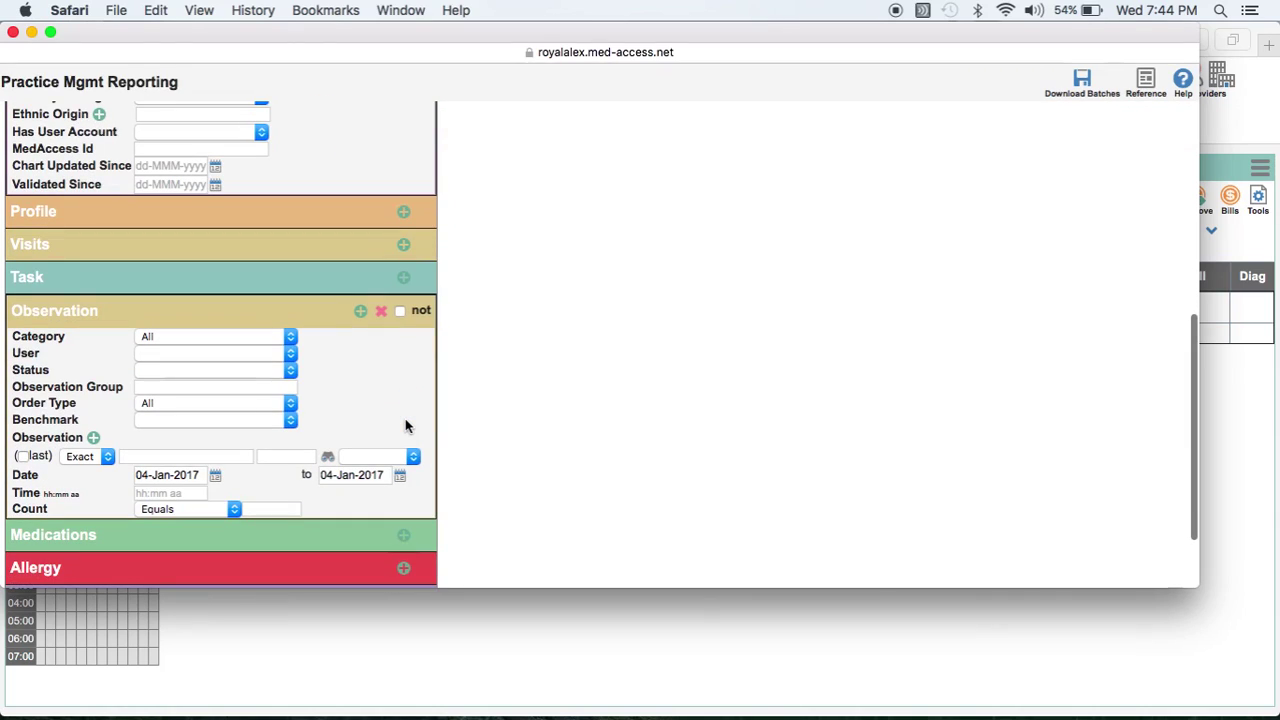
{"action": "left_click", "coordinate": [268, 337]}
{"action": "left_click", "coordinate": [245, 561]}
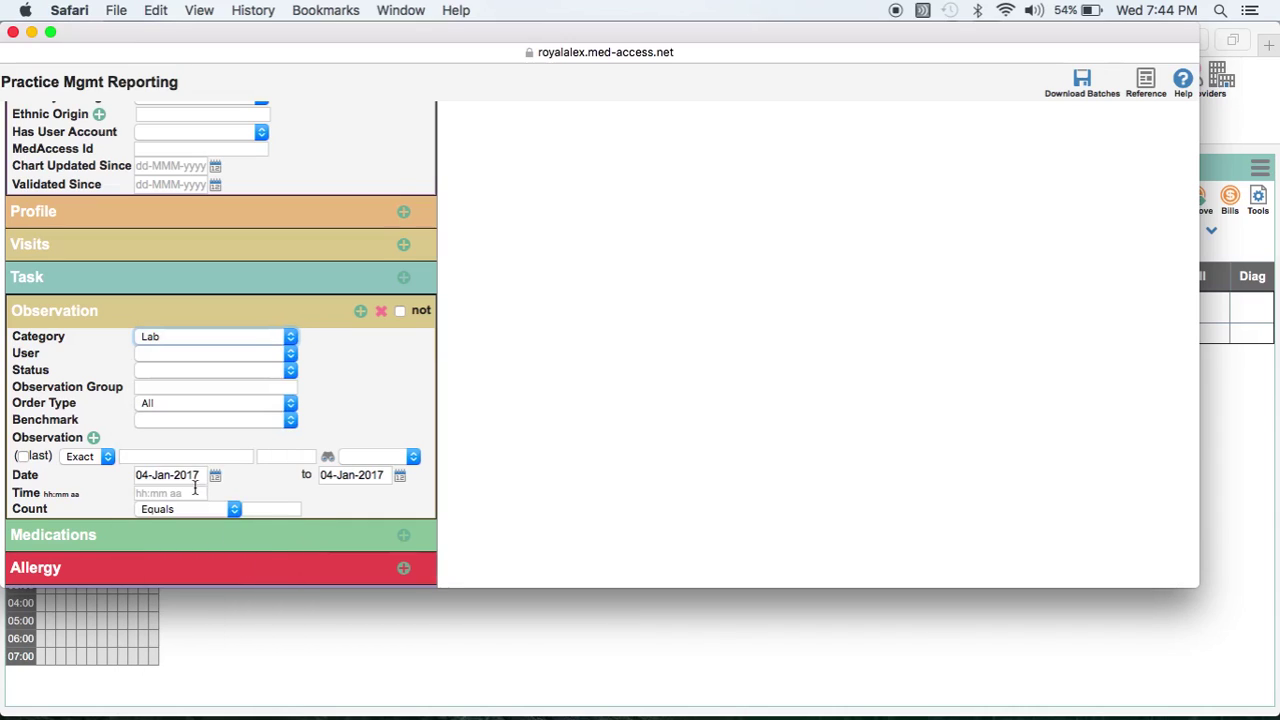
- Enter "Fecal Immunochemical Test" as the exact observation name in the Observation criteria
{"action": "left_click", "coordinate": [170, 455]}
{"action": "type", "text": "Fec"}
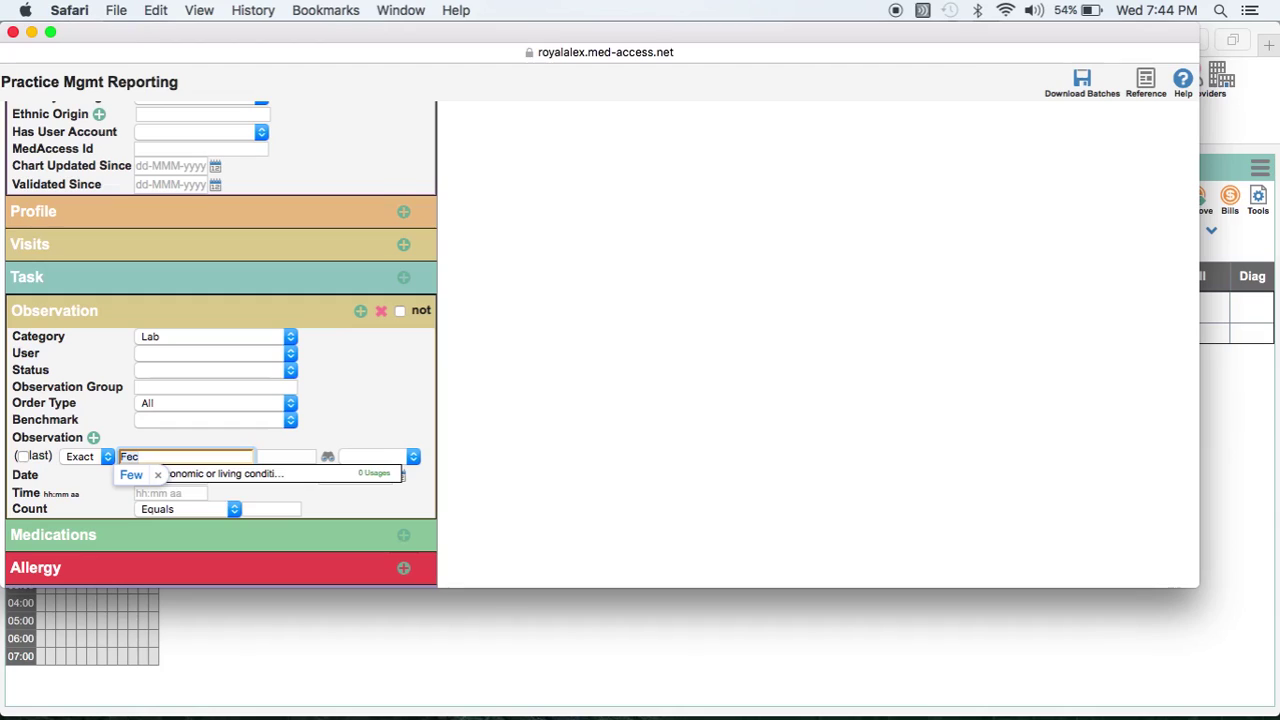
{"action": "type", "text": "al Im"}
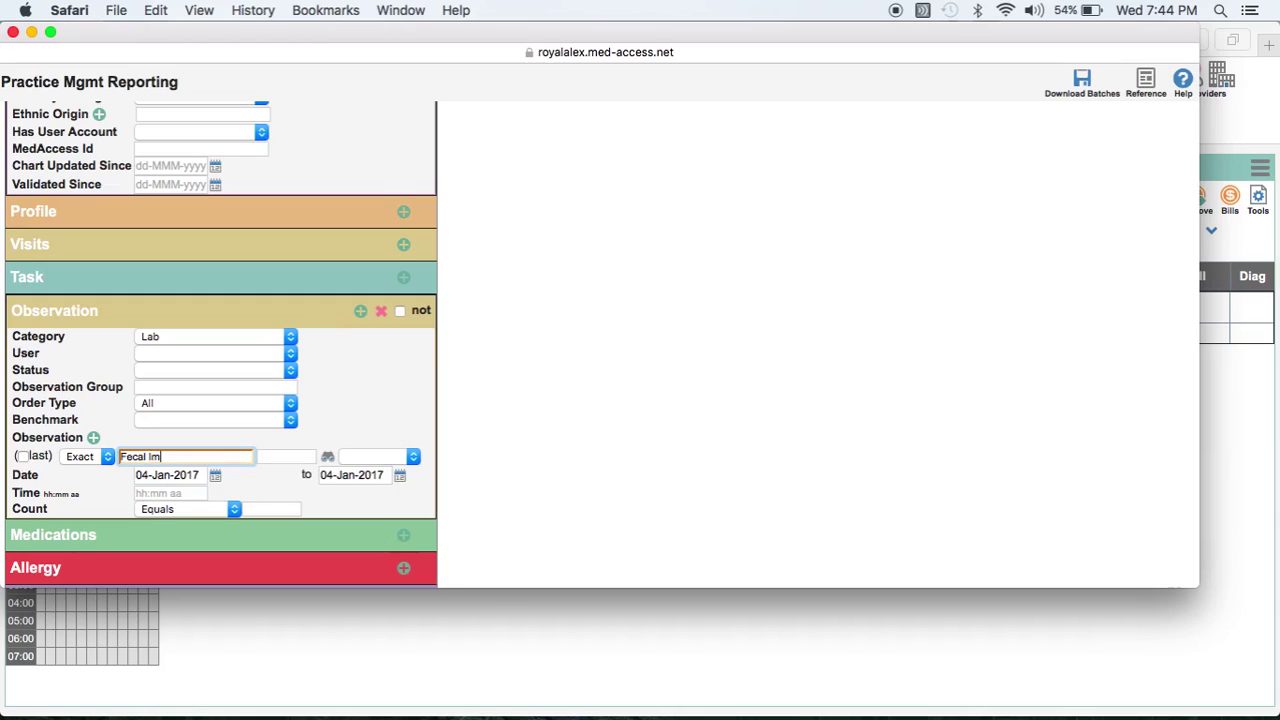
{"action": "type", "text": "munochemical Test"}
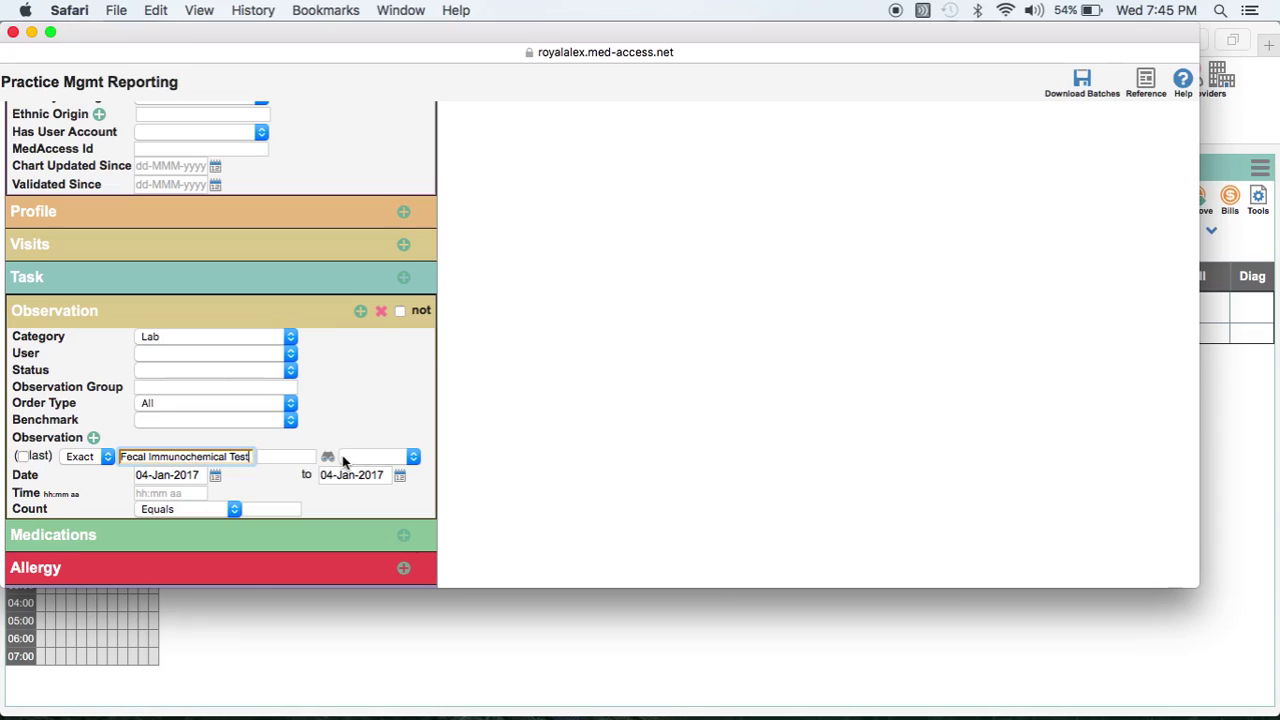
- Set the Observation start date to 04-Jan-2015 and negate the Observation criterion with the "not" option
{"action": "left_click", "coordinate": [216, 477]}
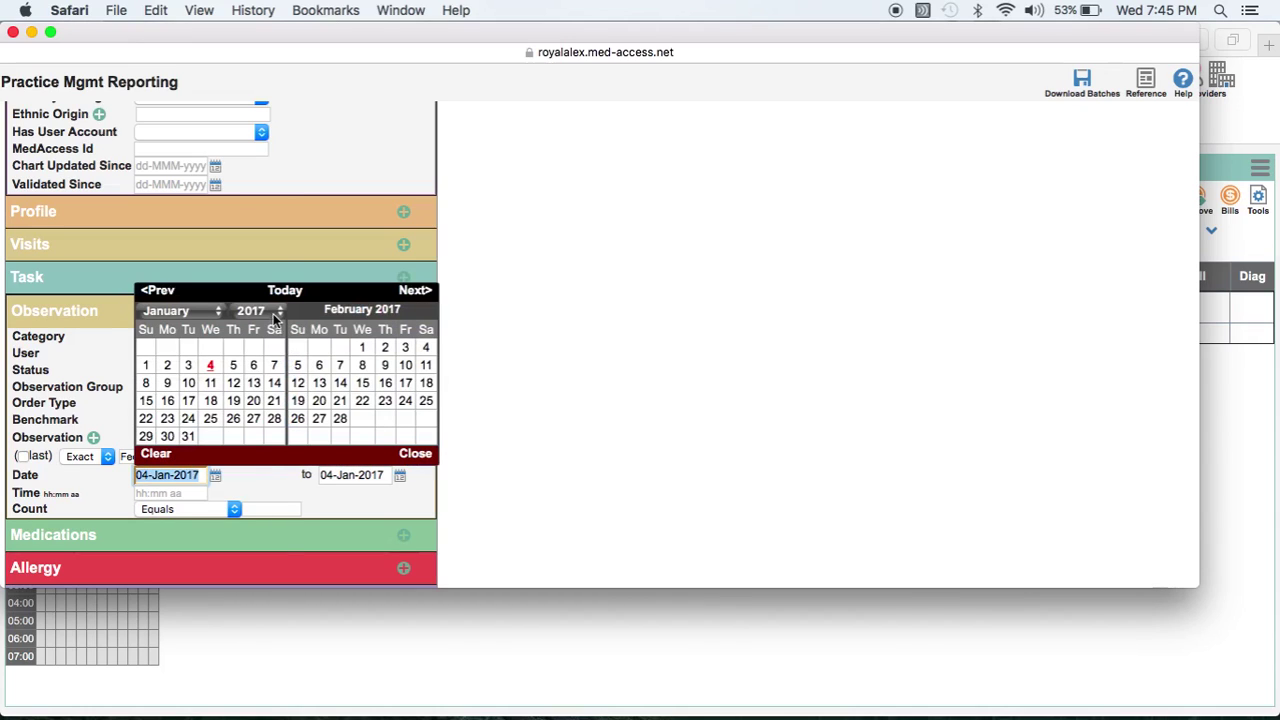
{"action": "left_click", "coordinate": [276, 318]}
{"action": "left_click", "coordinate": [265, 348]}
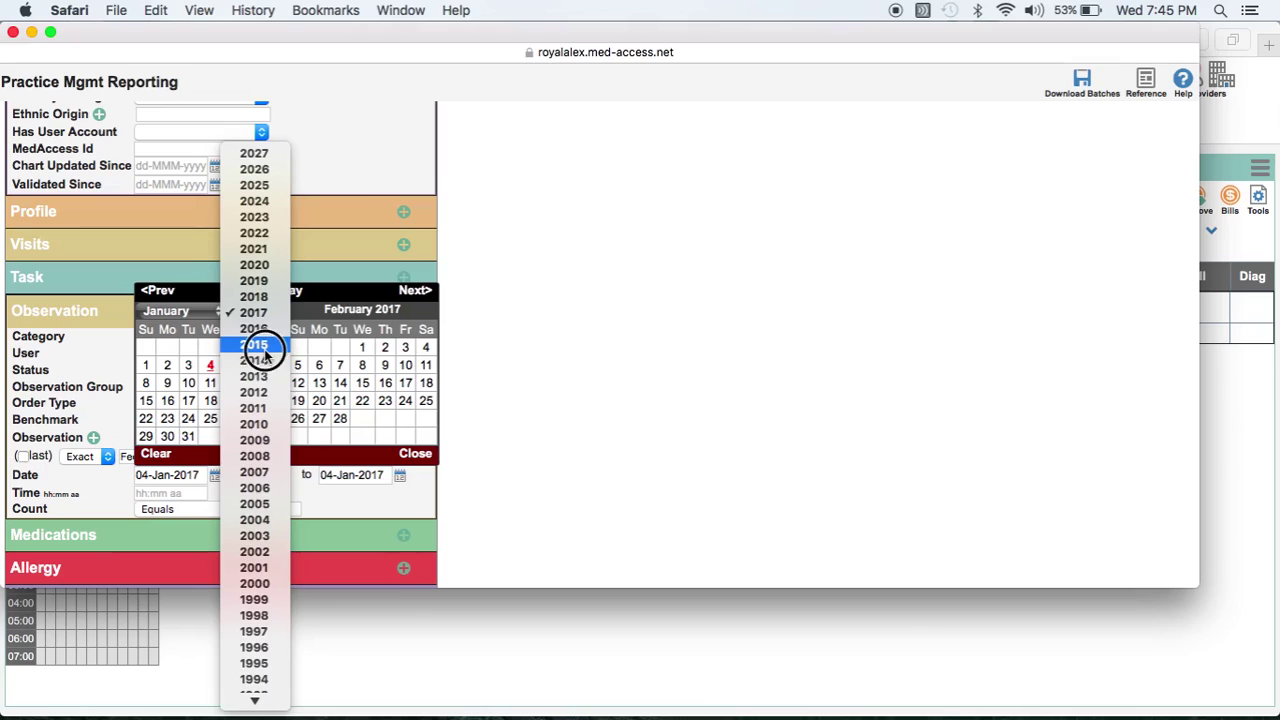
{"action": "left_click", "coordinate": [148, 366]}
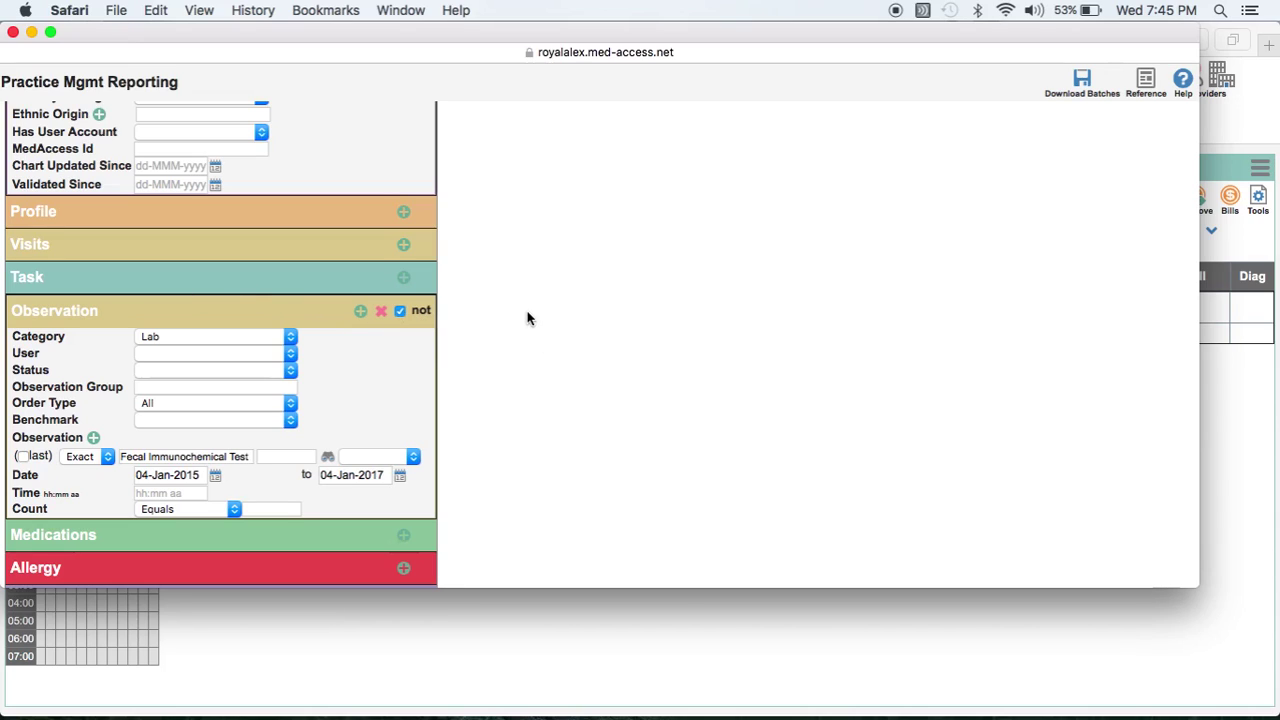
- Run a new patient search using the Demographics and negated Observation criteria
{"action": "scroll", "coordinate": [528, 318], "scroll_direction": "up", "scroll_amount": 10}
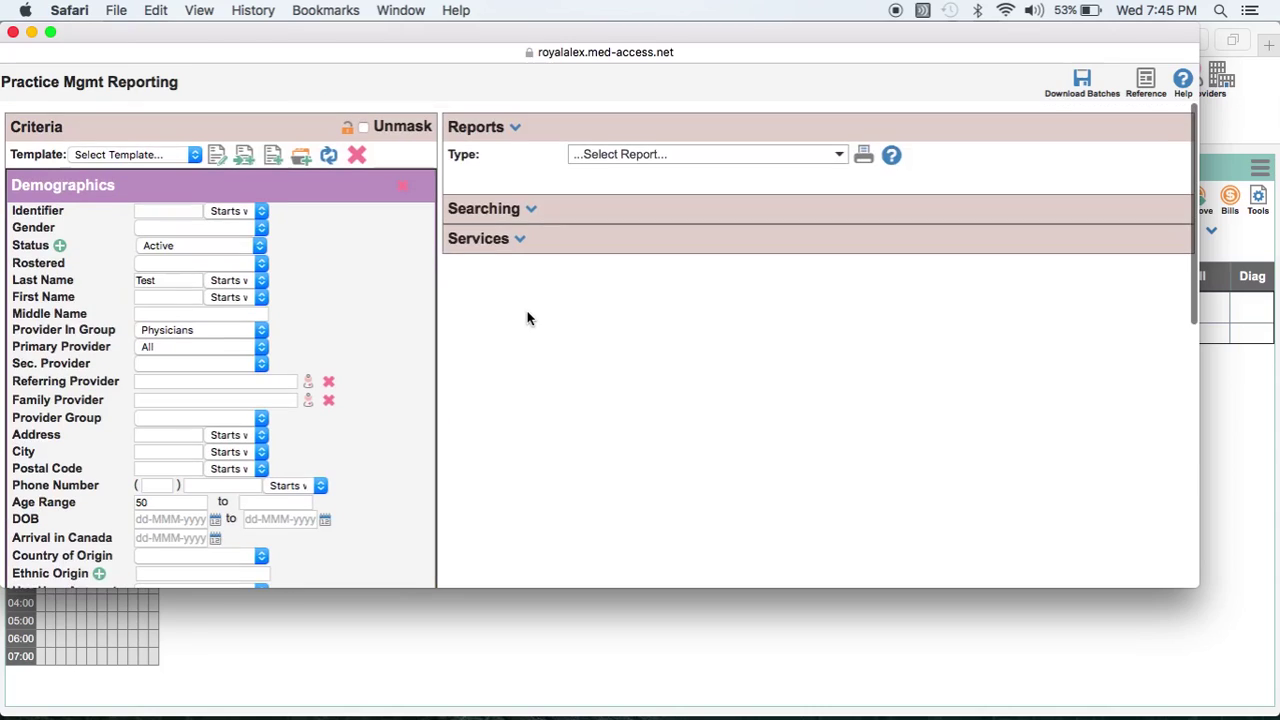
{"action": "left_click", "coordinate": [535, 200]}
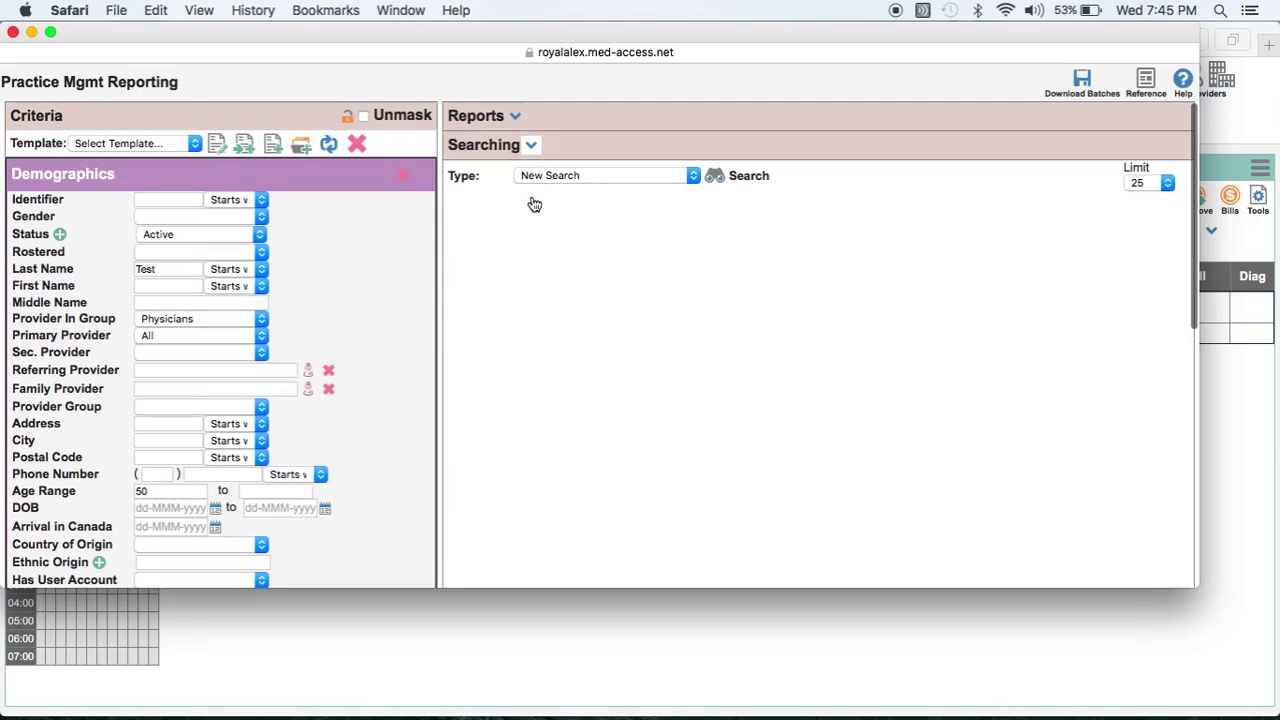
{"action": "left_click", "coordinate": [749, 177]}
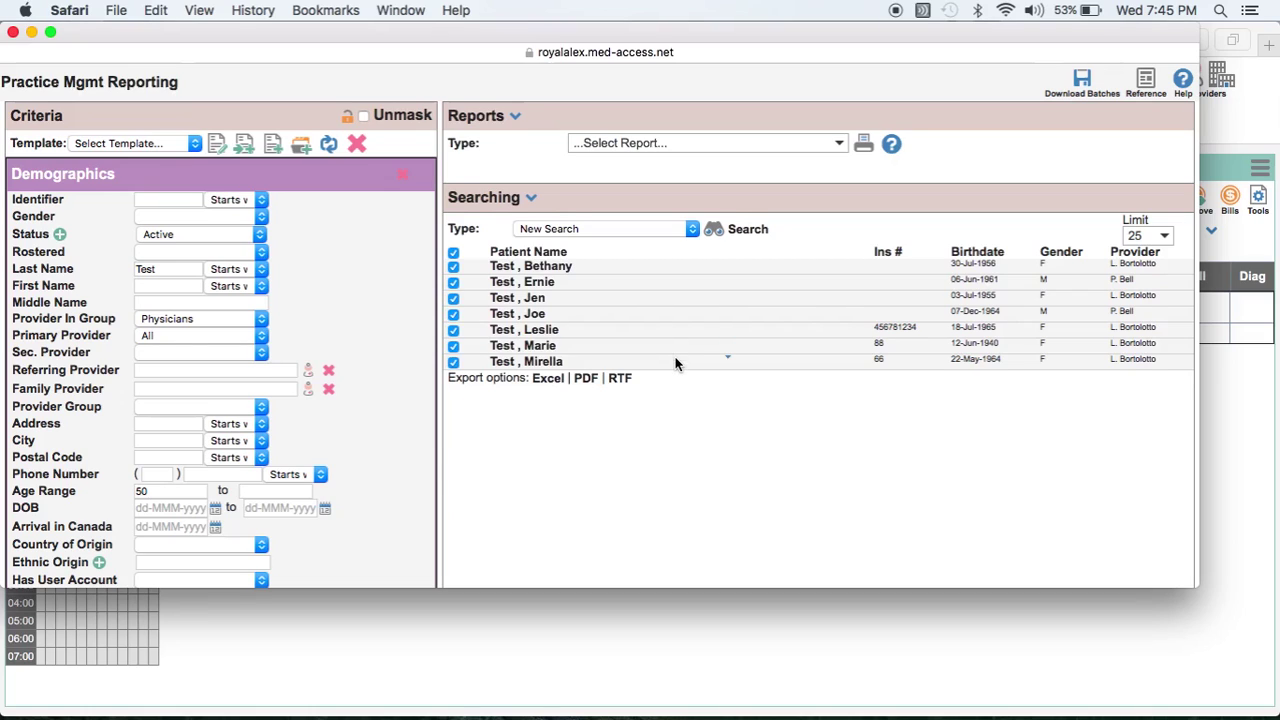
- Add a Task section to the search criteria and set its category to Consult
{"action": "scroll", "coordinate": [675, 357], "scroll_direction": "down", "scroll_amount": 3}
{"action": "scroll", "coordinate": [675, 364], "scroll_direction": "down", "scroll_amount": 5}
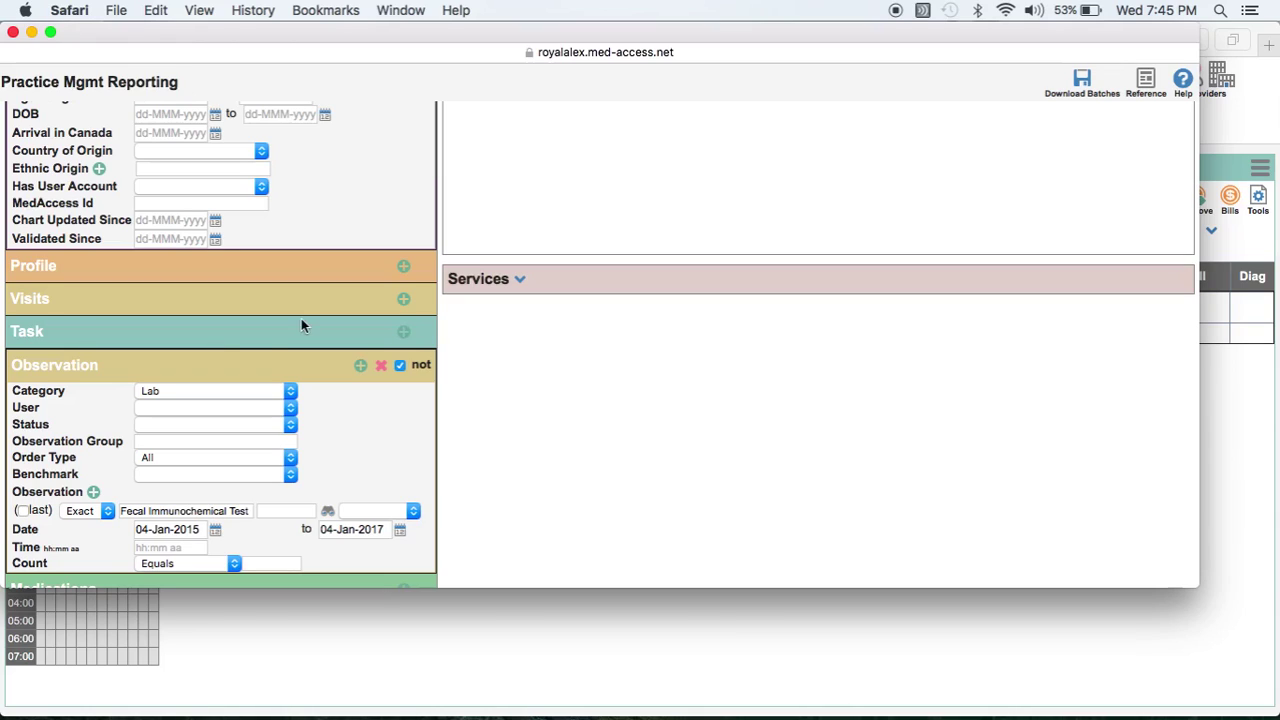
{"action": "left_click", "coordinate": [404, 333]}
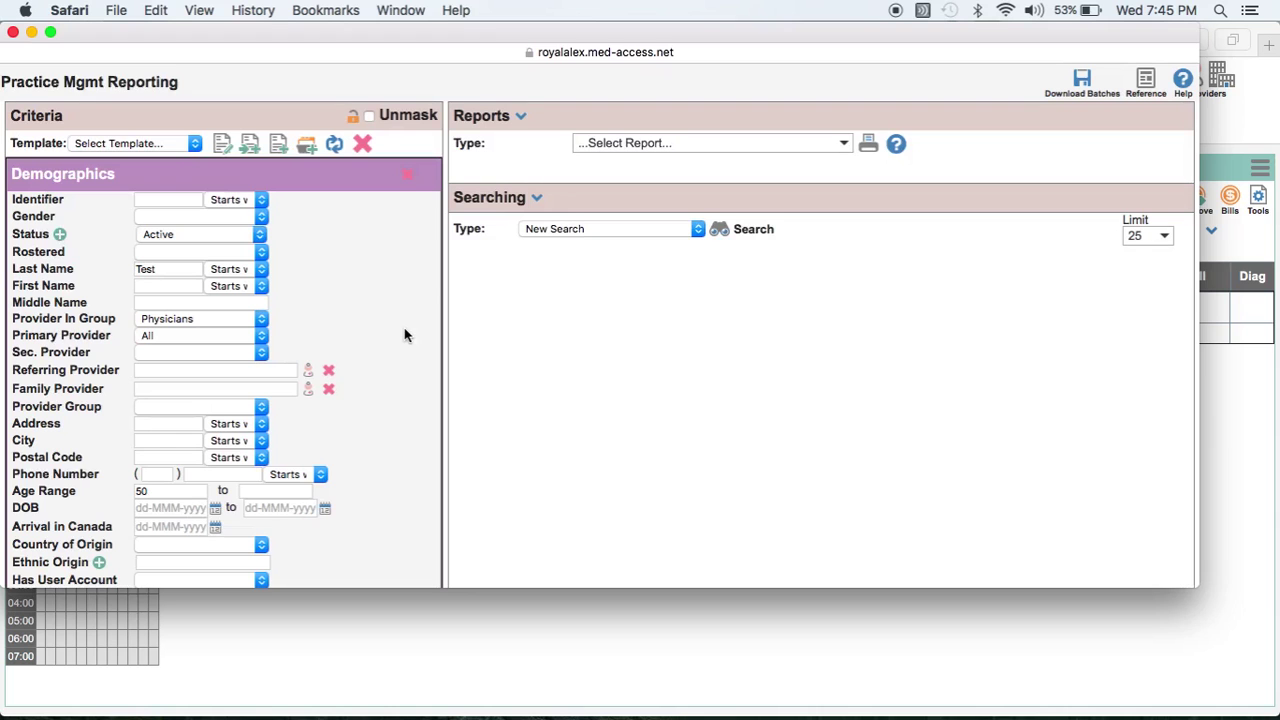
{"action": "scroll", "coordinate": [405, 335], "scroll_direction": "down", "scroll_amount": 10}
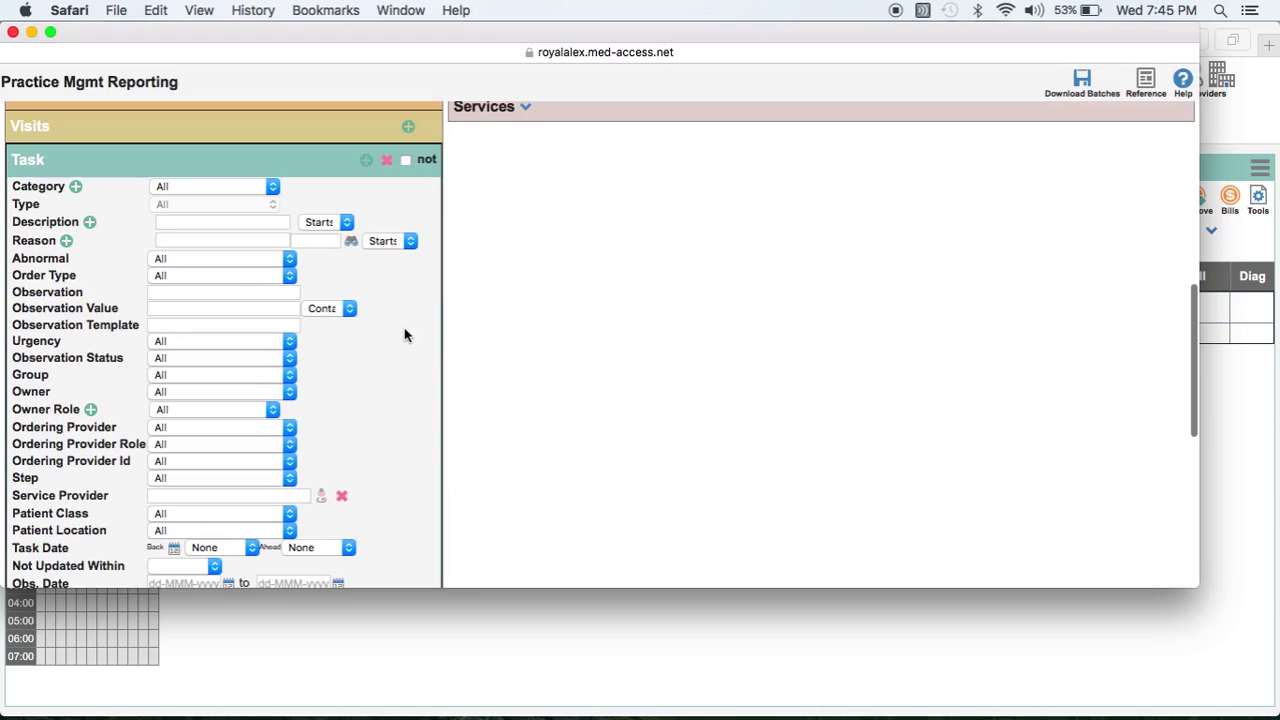
{"action": "left_click", "coordinate": [257, 188]}
{"action": "left_click", "coordinate": [240, 276]}
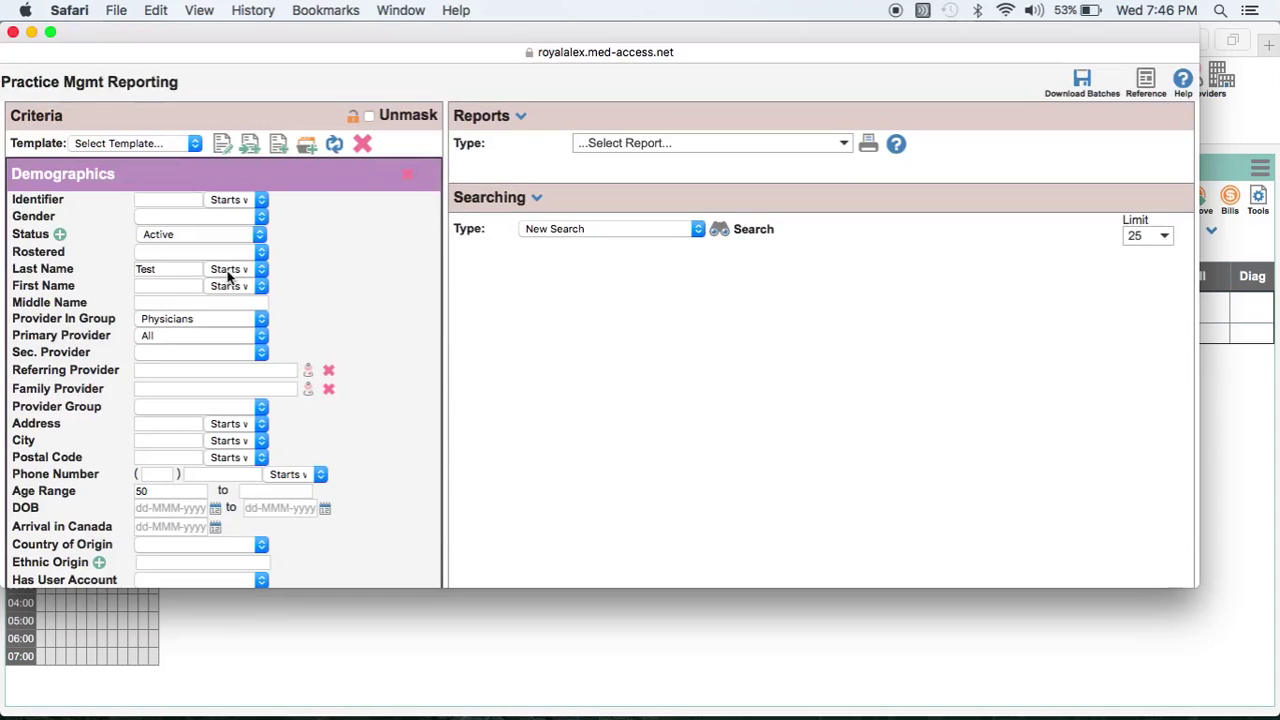
- Enter "Colonoscopy" as the description in the Task criteria
{"action": "scroll", "coordinate": [403, 290], "scroll_direction": "down", "scroll_amount": 10}
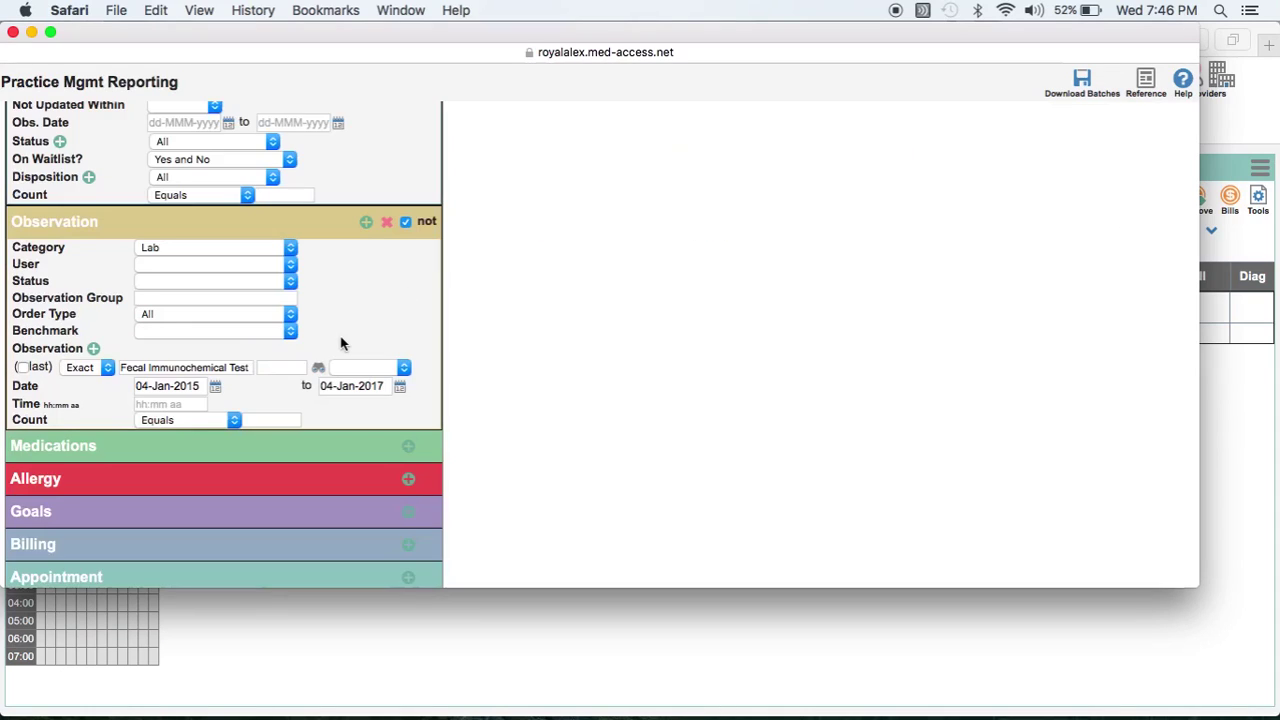
{"action": "scroll", "coordinate": [340, 344], "scroll_direction": "up", "scroll_amount": 10}
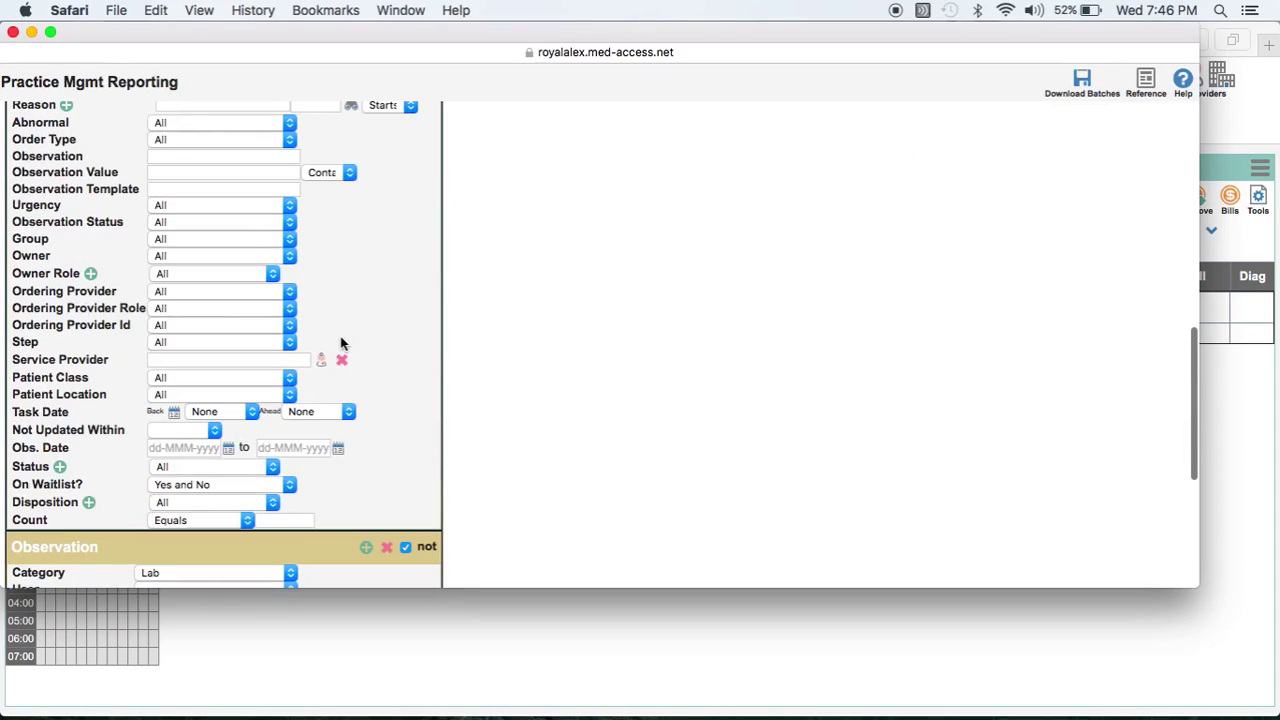
{"action": "scroll", "coordinate": [340, 344], "scroll_direction": "up", "scroll_amount": 3}
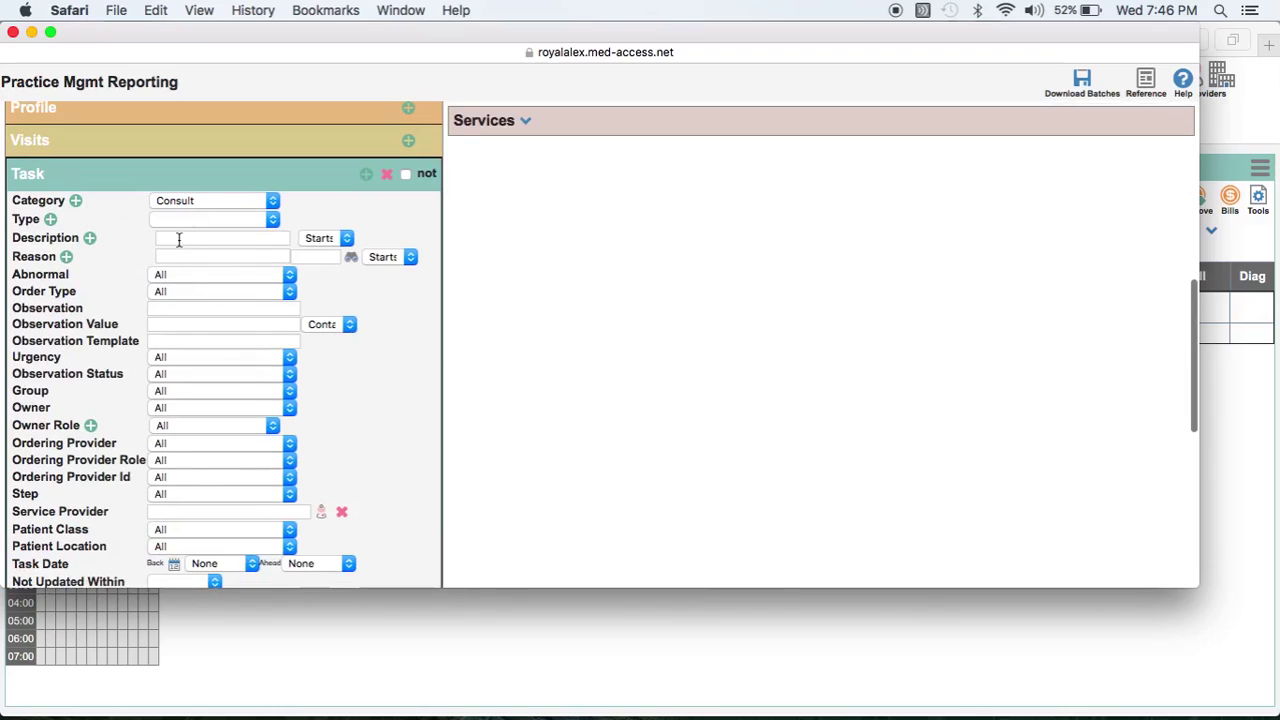
{"action": "left_click", "coordinate": [179, 238]}
{"action": "type", "text": "Col"}
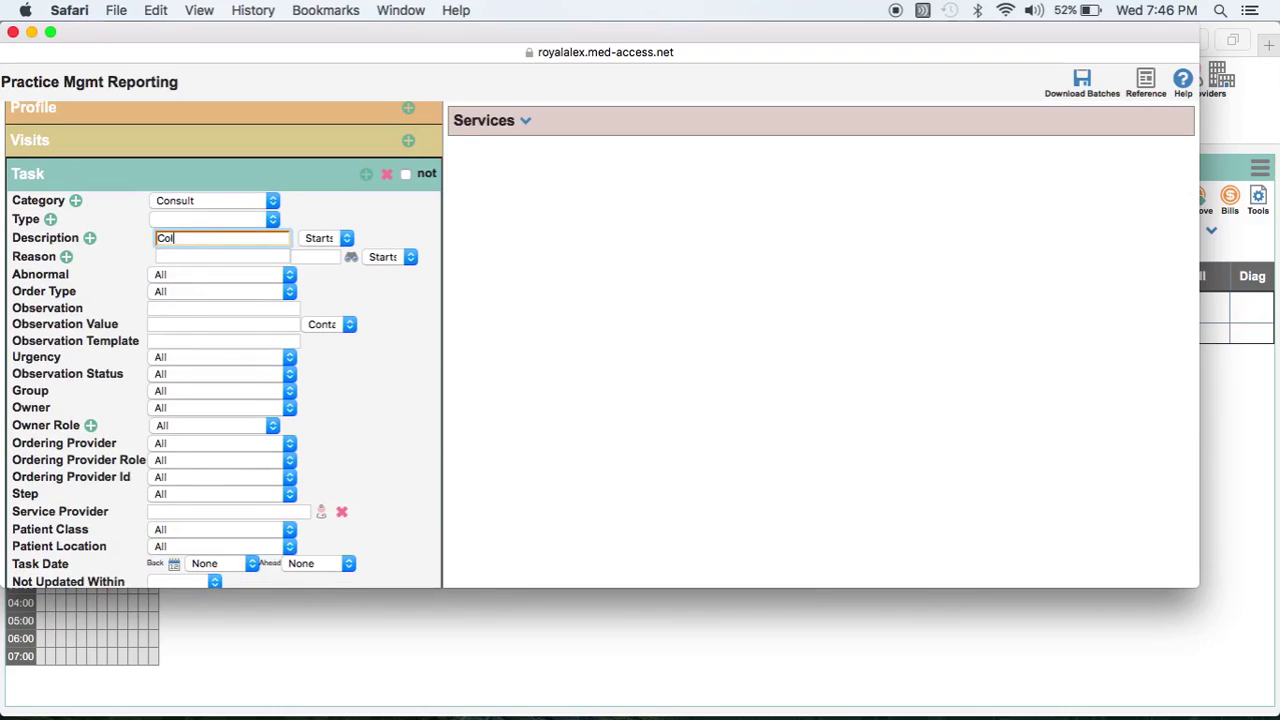
{"action": "type", "text": "onsc"}
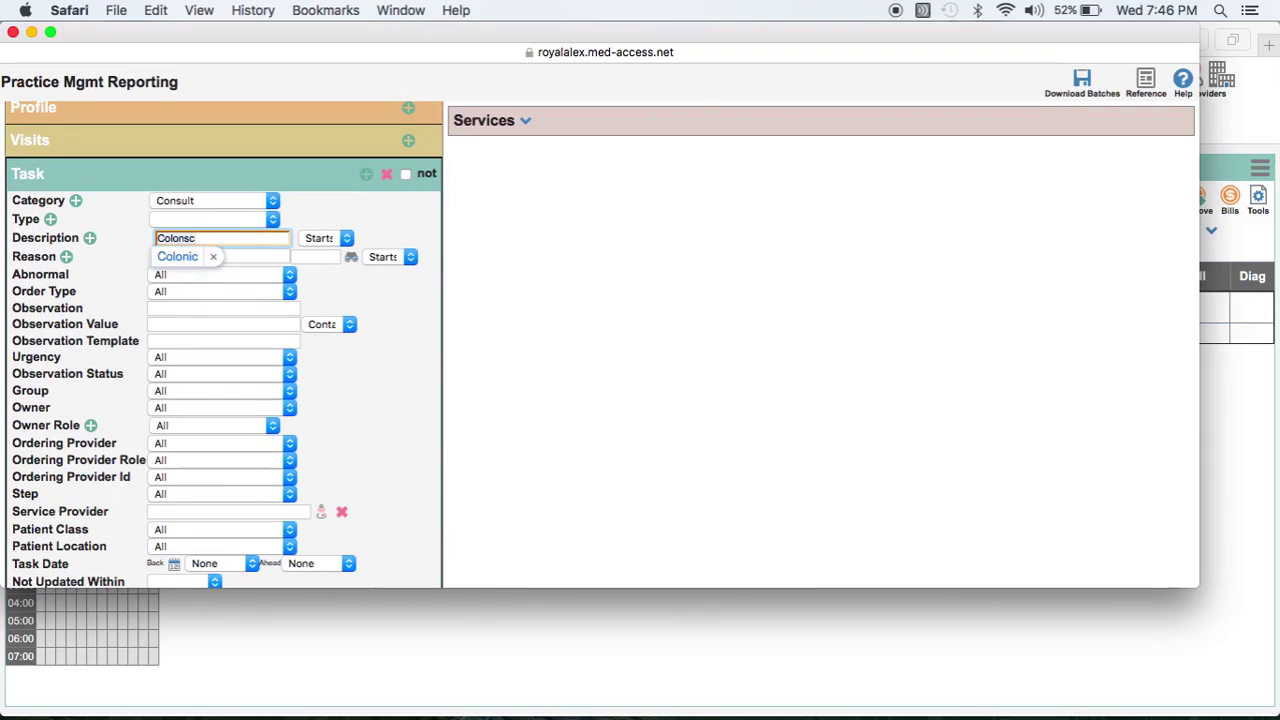
{"action": "key", "text": "BackSpace"}
{"action": "key", "text": "BackSpace"}
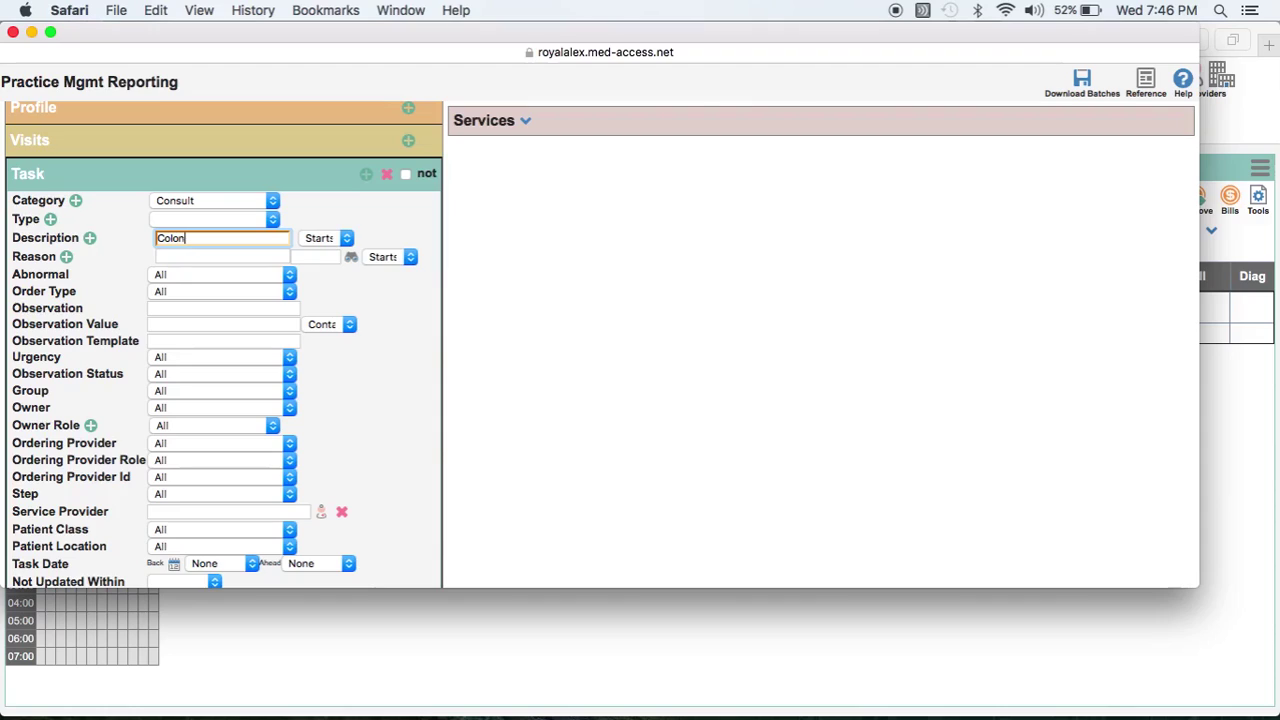
{"action": "type", "text": "osc"}
{"action": "type", "text": "y"}
- Set the start of the Task observation date range to 04-Jan-2007
{"action": "scroll", "coordinate": [200, 254], "scroll_direction": "down", "scroll_amount": 5}
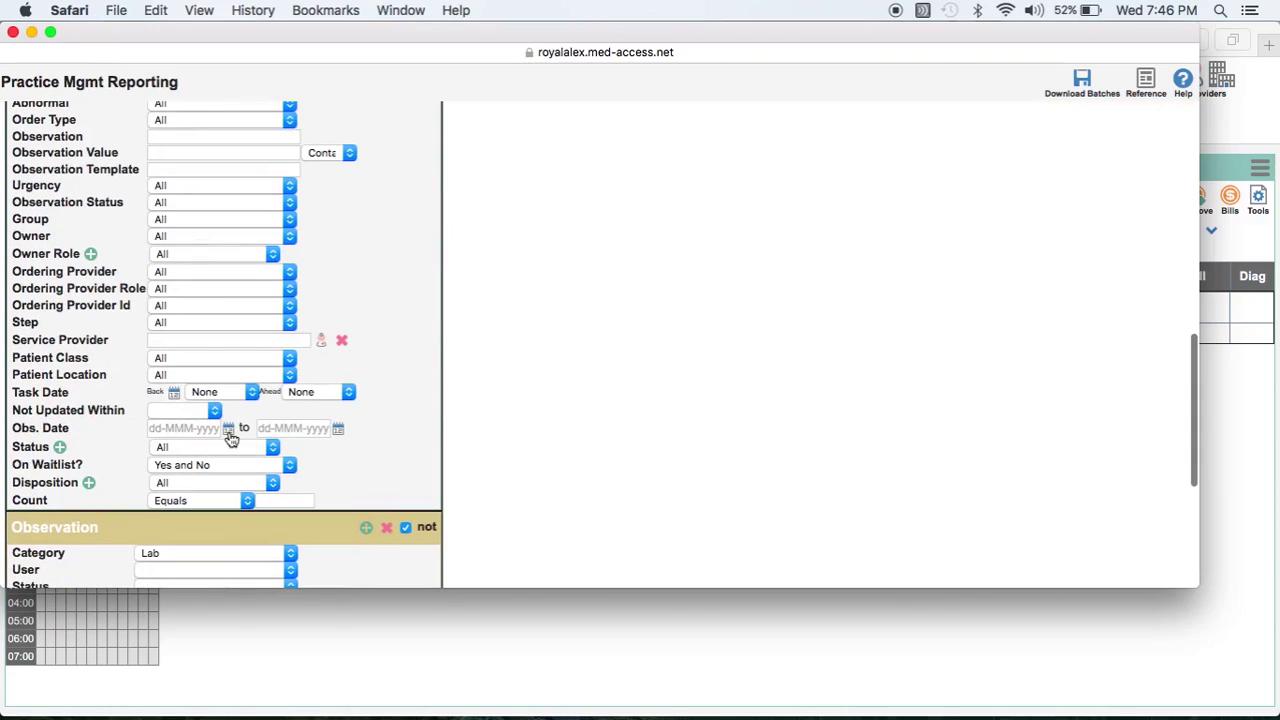
{"action": "left_click", "coordinate": [229, 433]}
{"action": "left_click", "coordinate": [289, 270]}
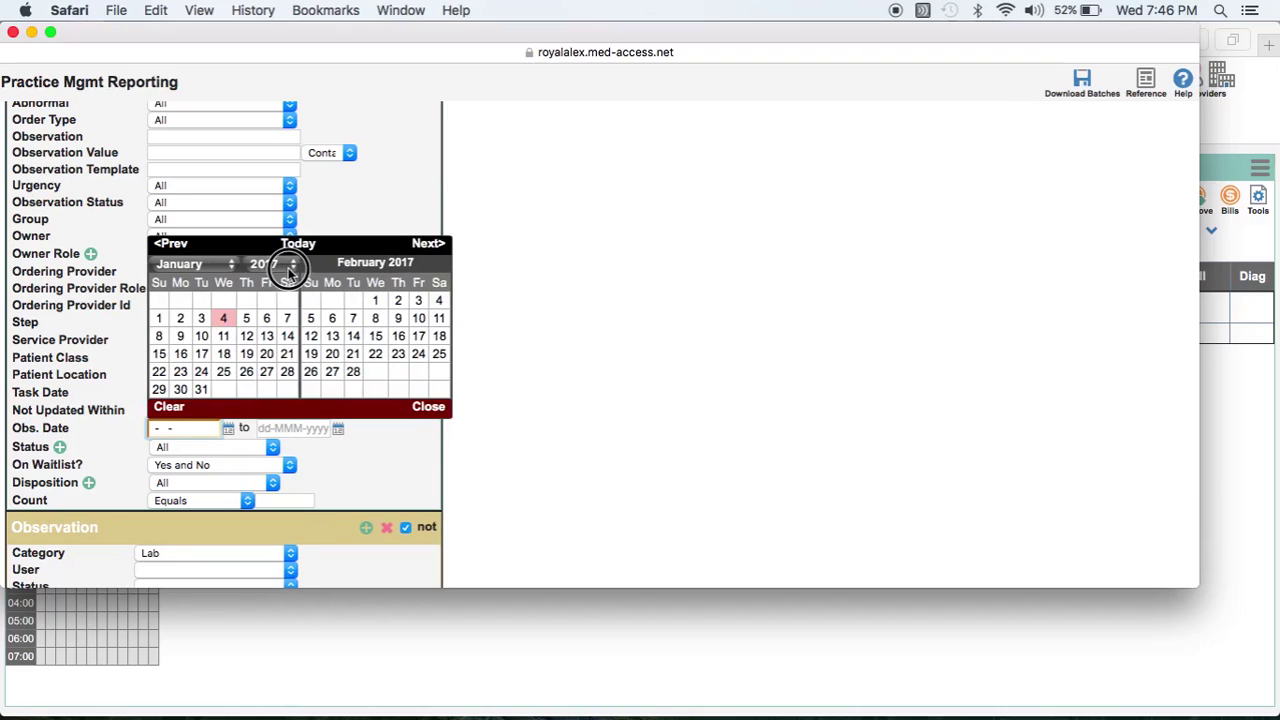
{"action": "left_click", "coordinate": [275, 427]}
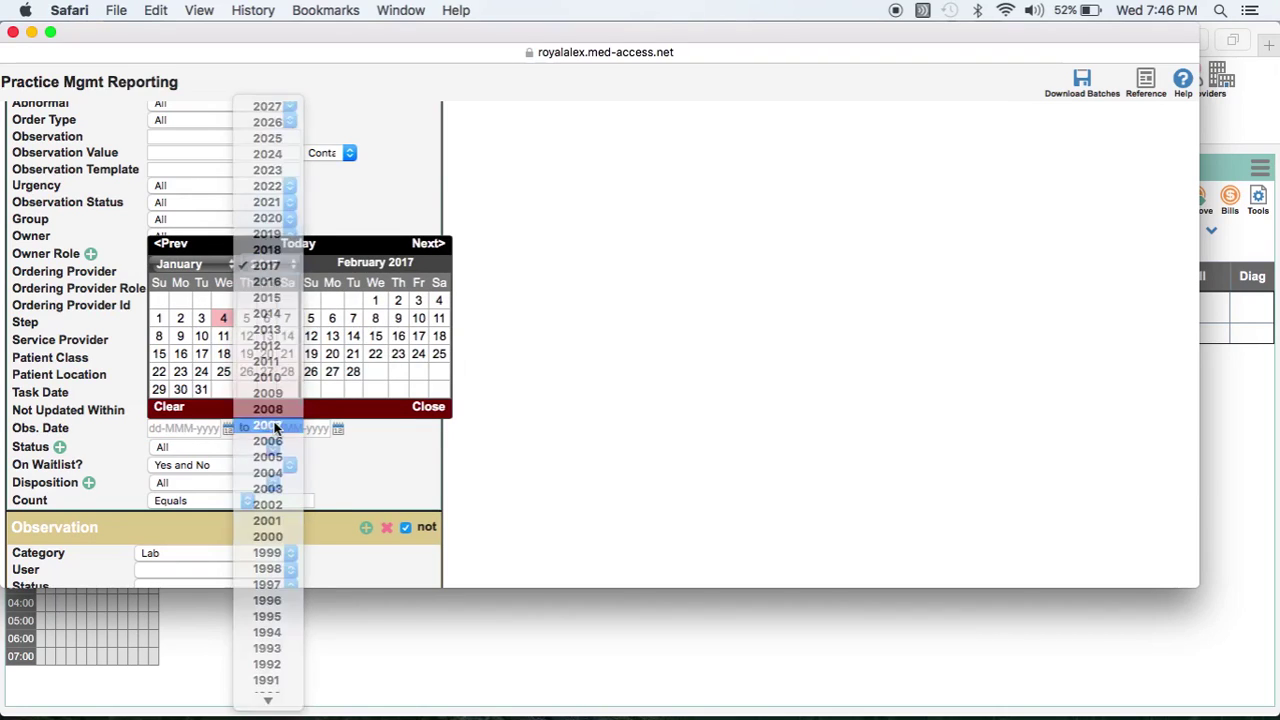
{"action": "left_click", "coordinate": [247, 302]}
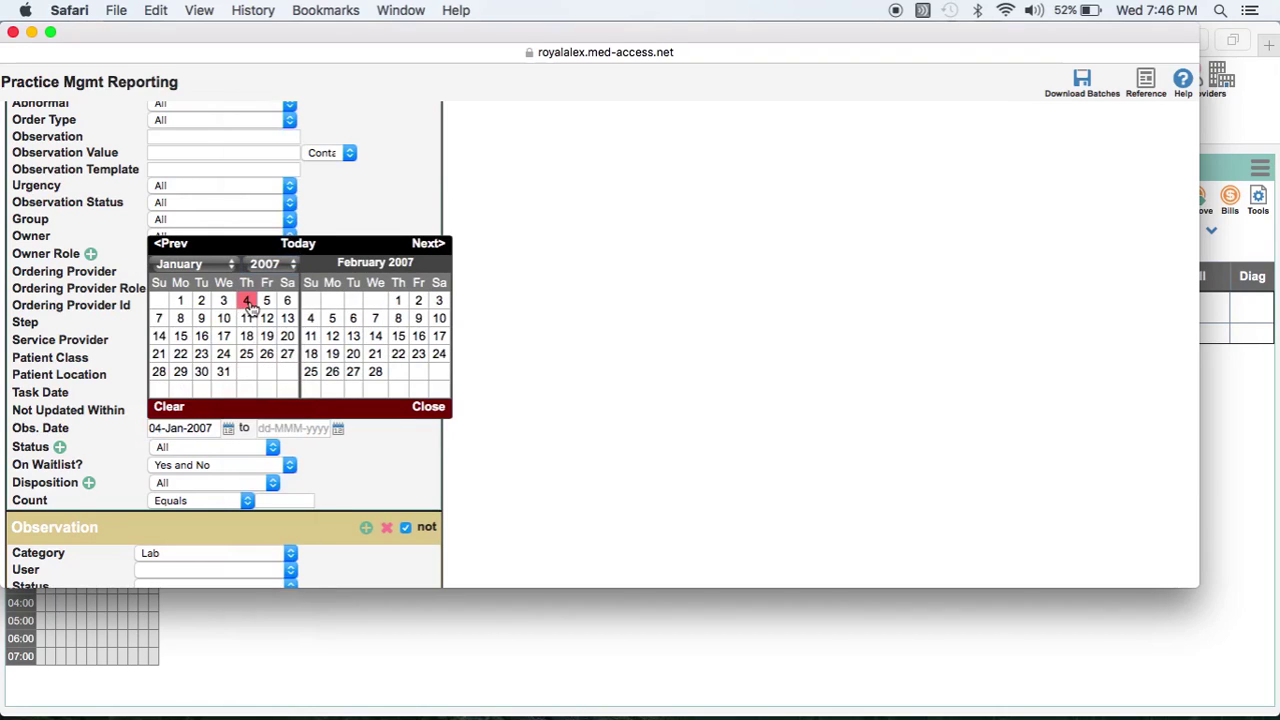
{"action": "scroll", "coordinate": [285, 390], "scroll_direction": "up", "scroll_amount": 5}
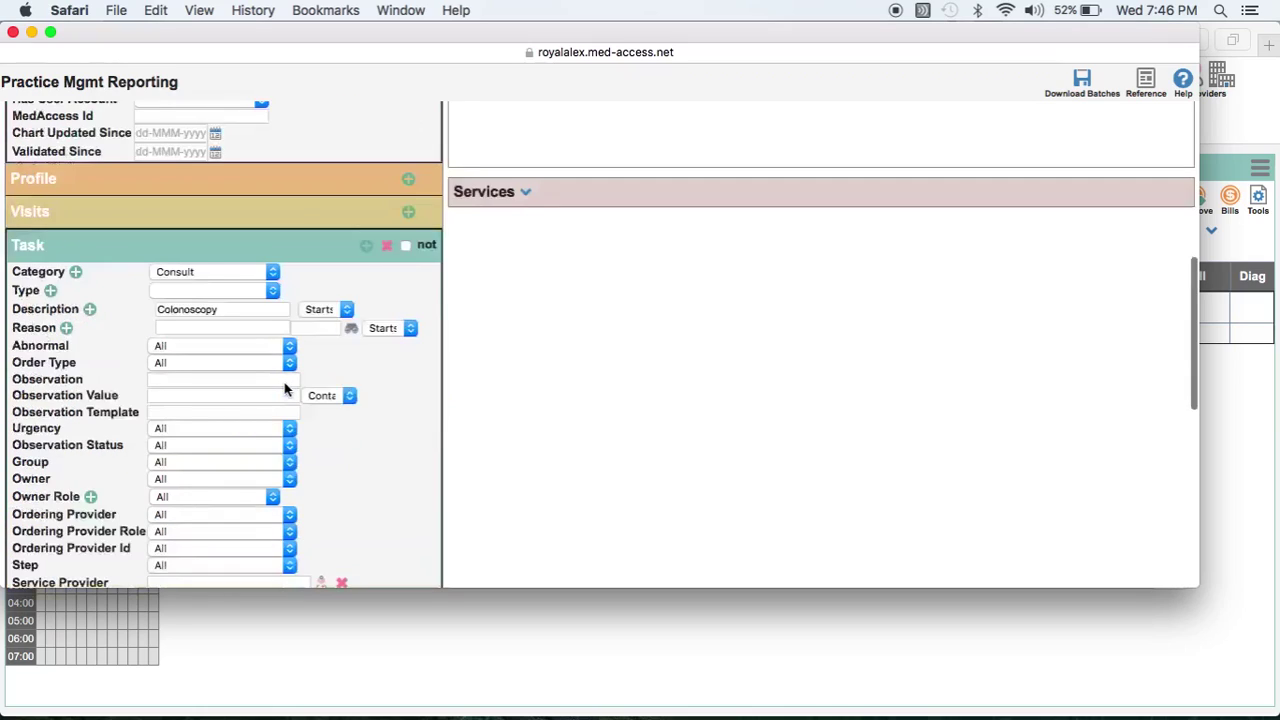
- Exclude patients matching the colonoscopy Task criteria from the results and run a new patient search
{"action": "scroll", "coordinate": [284, 390], "scroll_direction": "up", "scroll_amount": 1}
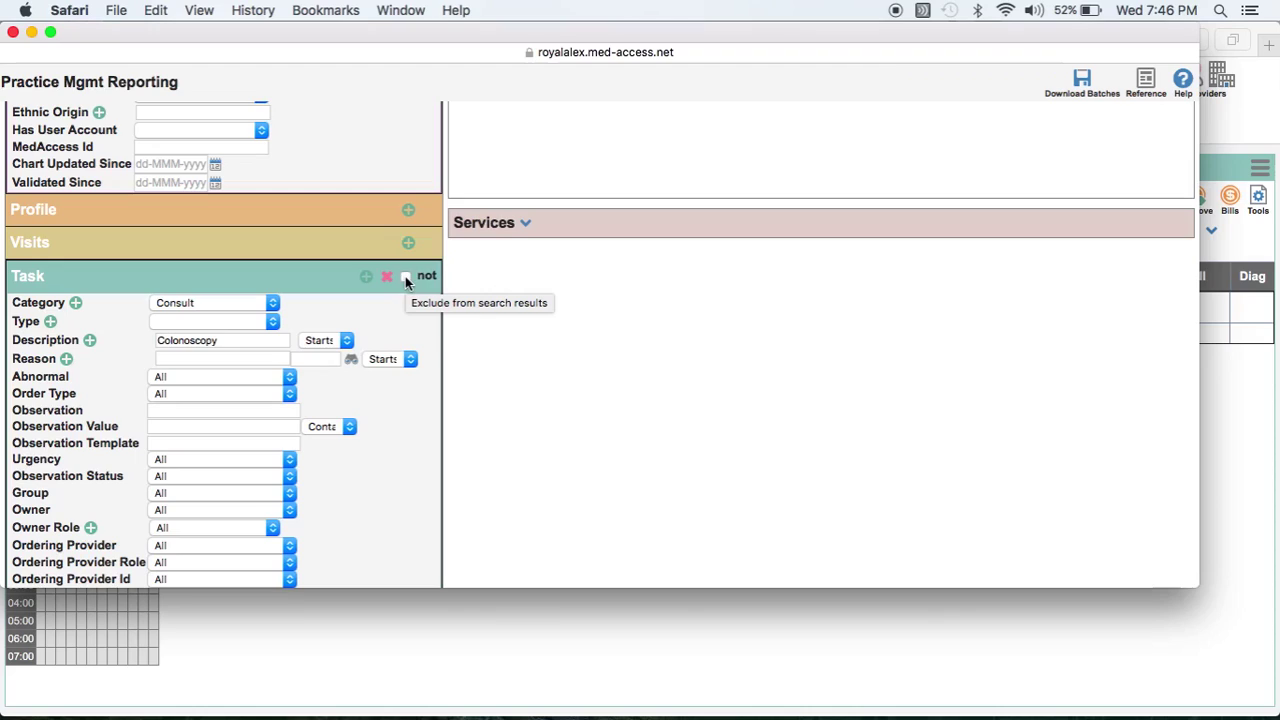
{"action": "scroll", "coordinate": [405, 276], "scroll_direction": "up", "scroll_amount": 5}
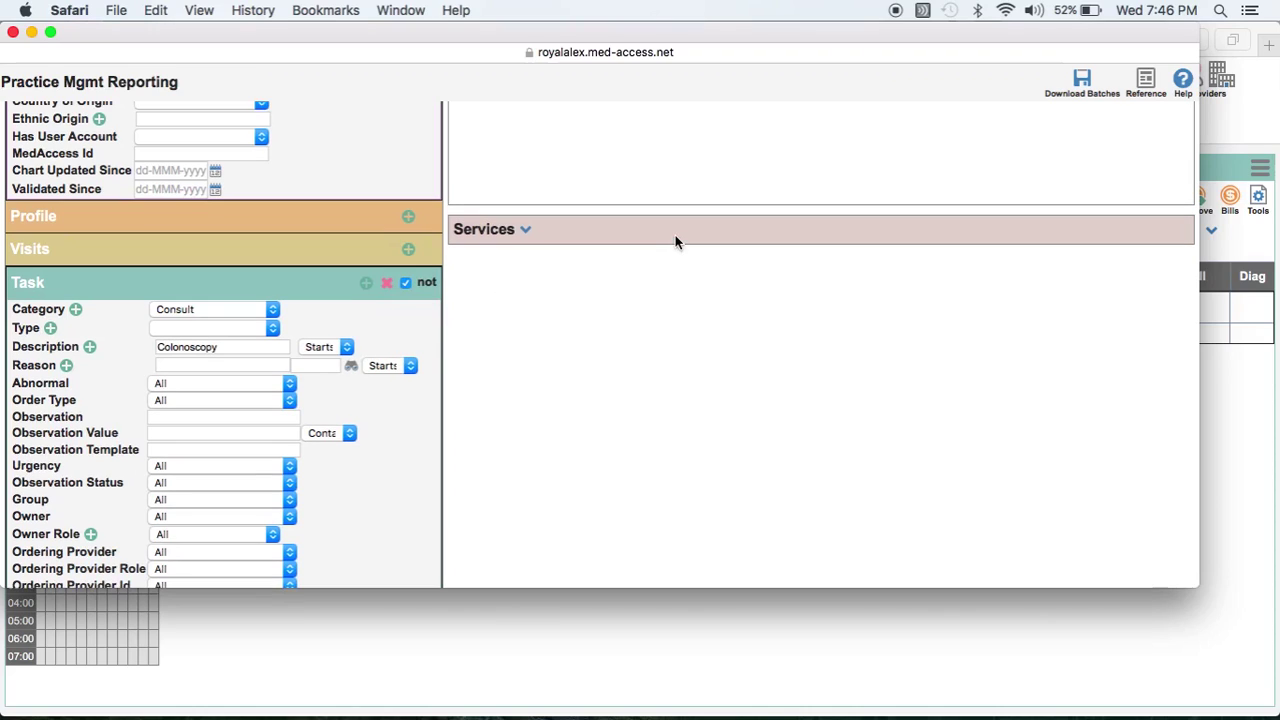
{"action": "scroll", "coordinate": [675, 240], "scroll_direction": "up", "scroll_amount": 3}
{"action": "scroll", "coordinate": [675, 242], "scroll_direction": "up", "scroll_amount": 2}
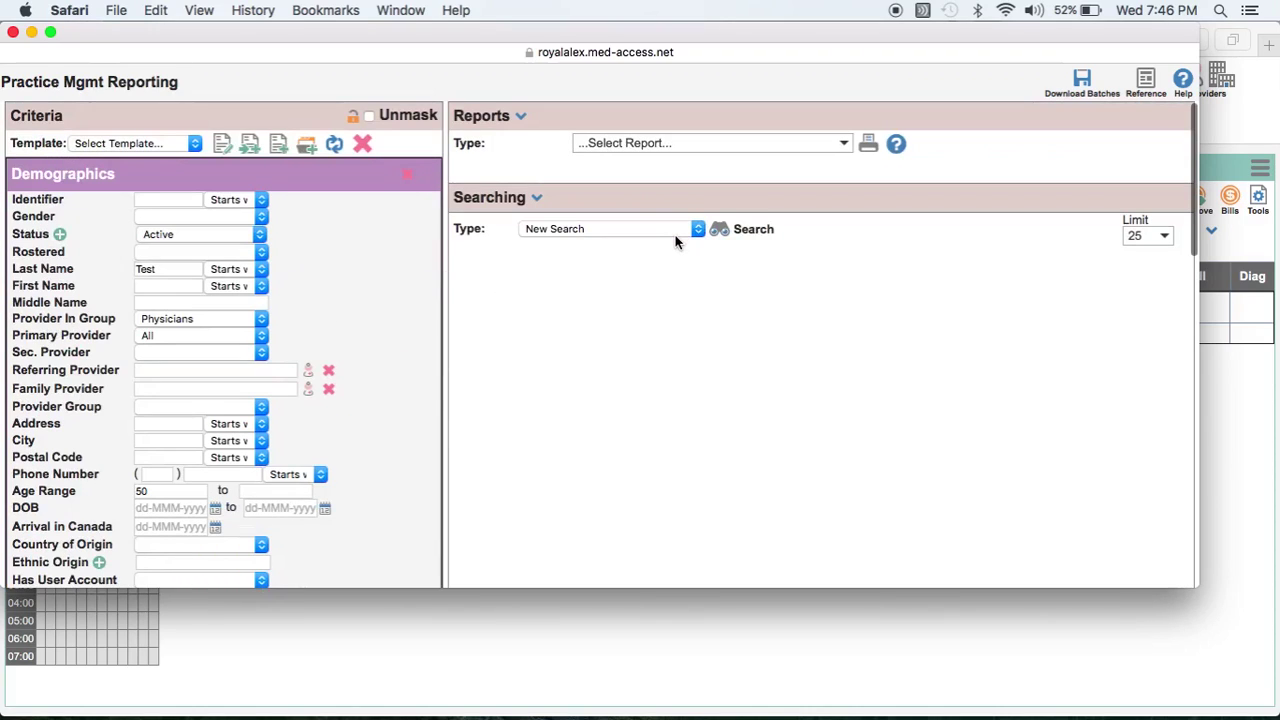
{"action": "left_click", "coordinate": [763, 233]}
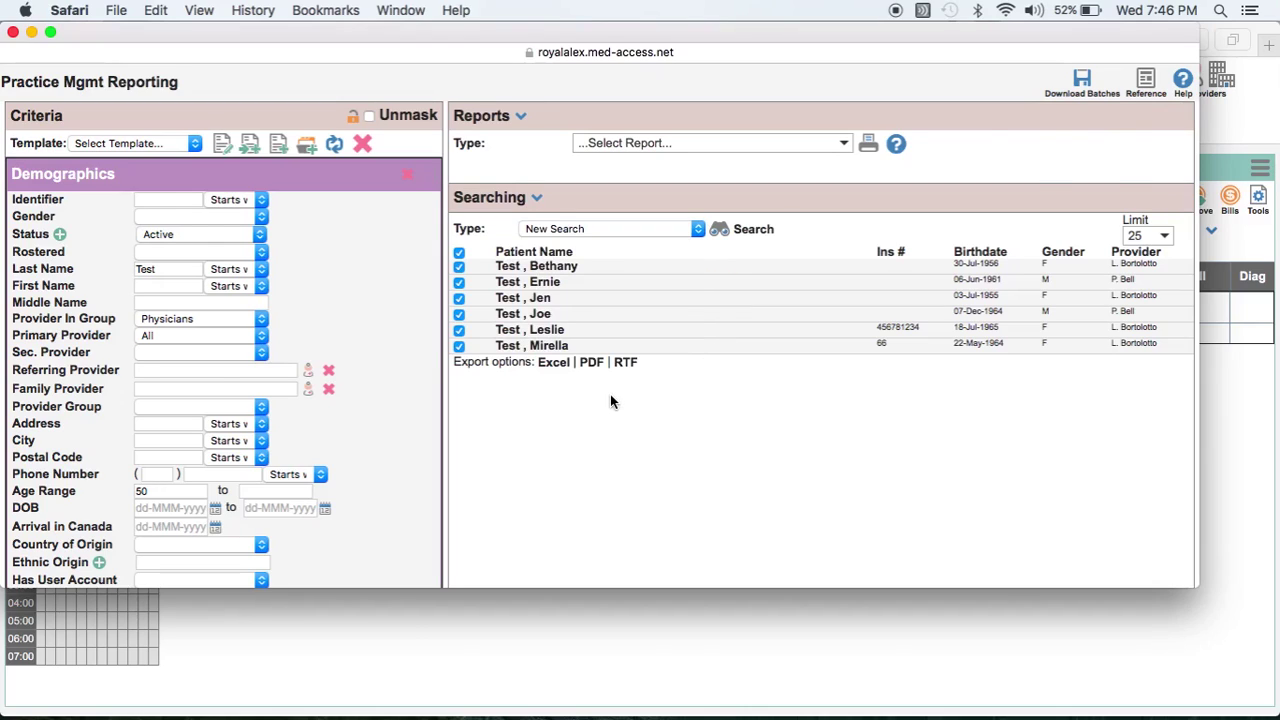
- Add a second Task section to the search criteria and set its category to Consult
{"action": "scroll", "coordinate": [612, 401], "scroll_direction": "down", "scroll_amount": 10}
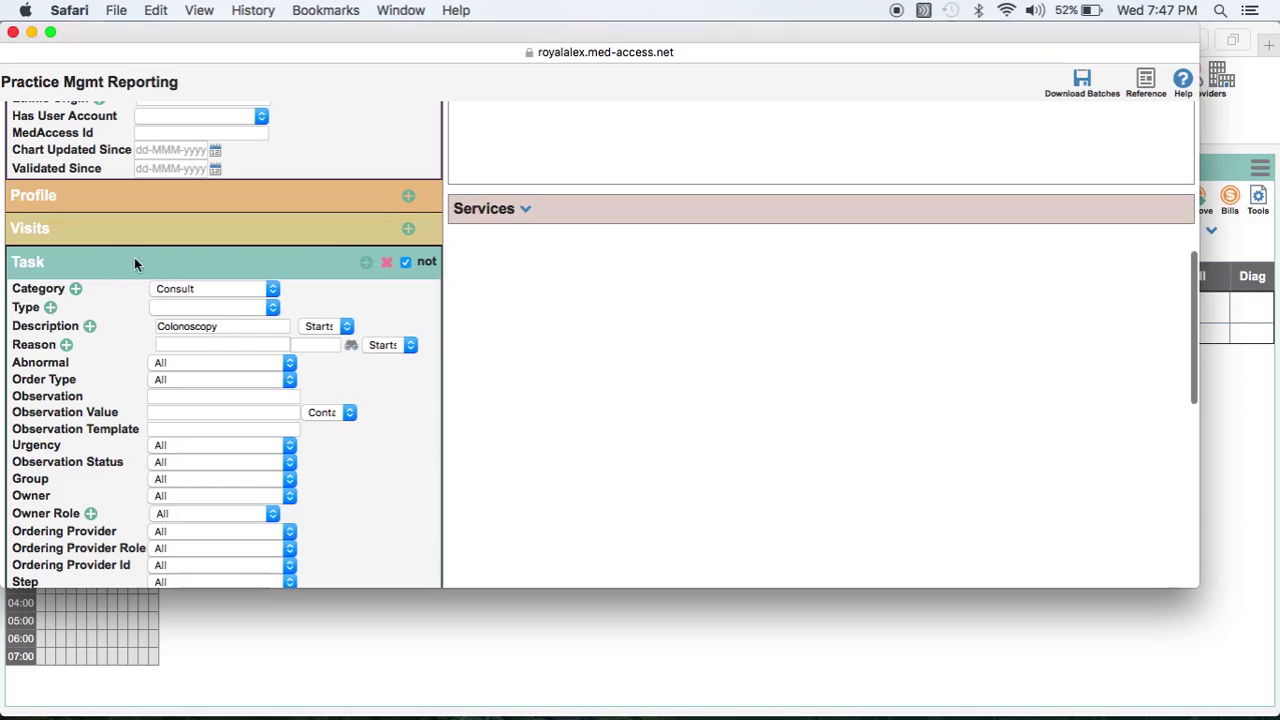
{"action": "left_click", "coordinate": [367, 263]}
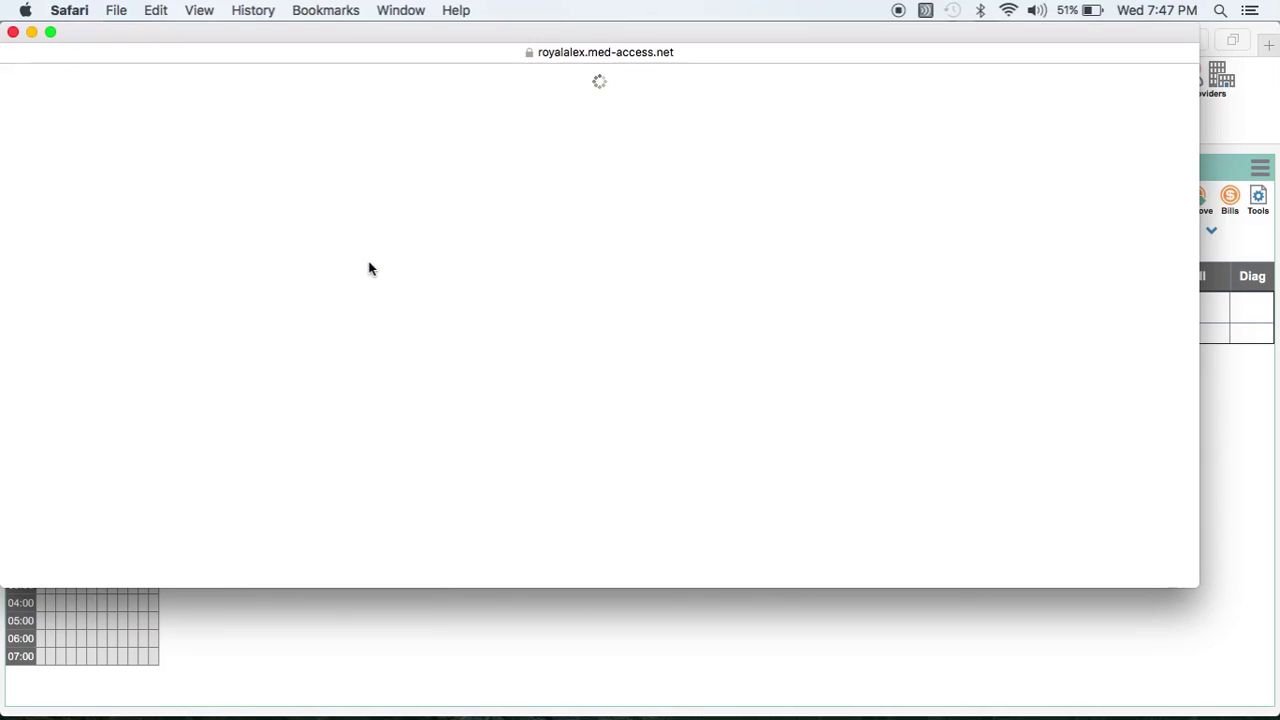
{"action": "scroll", "coordinate": [368, 268], "scroll_direction": "down", "scroll_amount": 5}
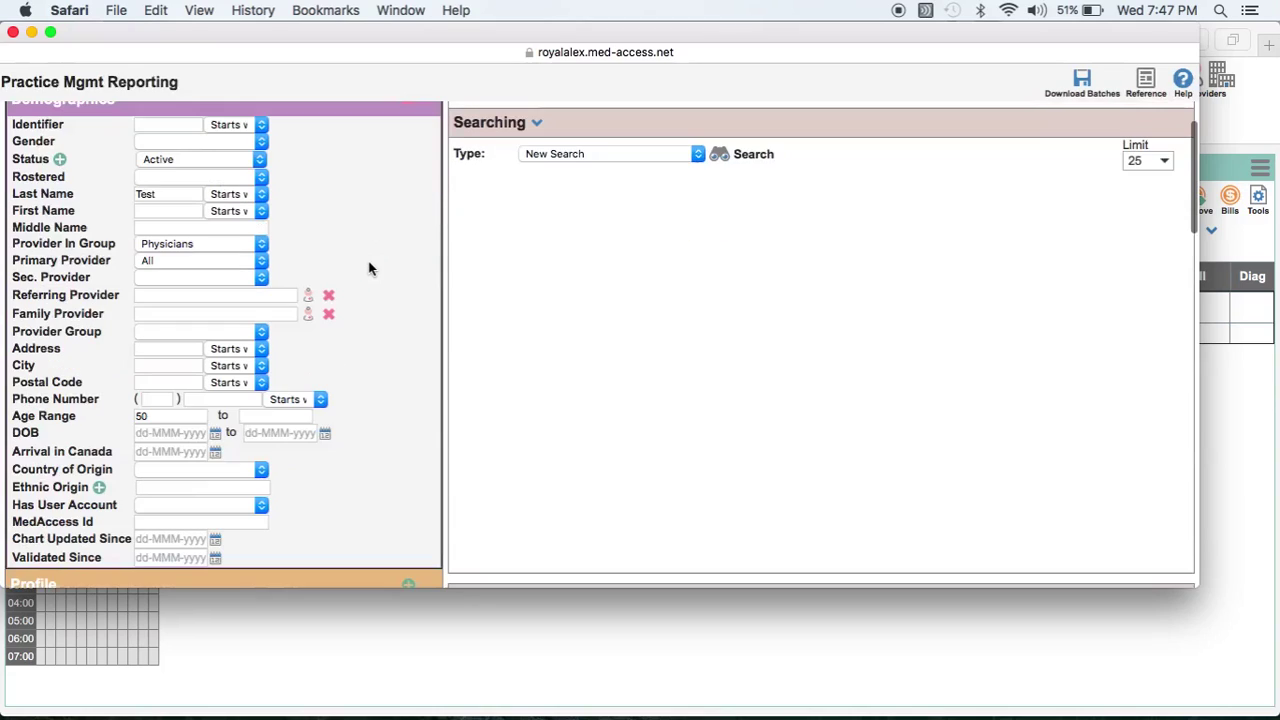
{"action": "scroll", "coordinate": [370, 268], "scroll_direction": "down", "scroll_amount": 14}
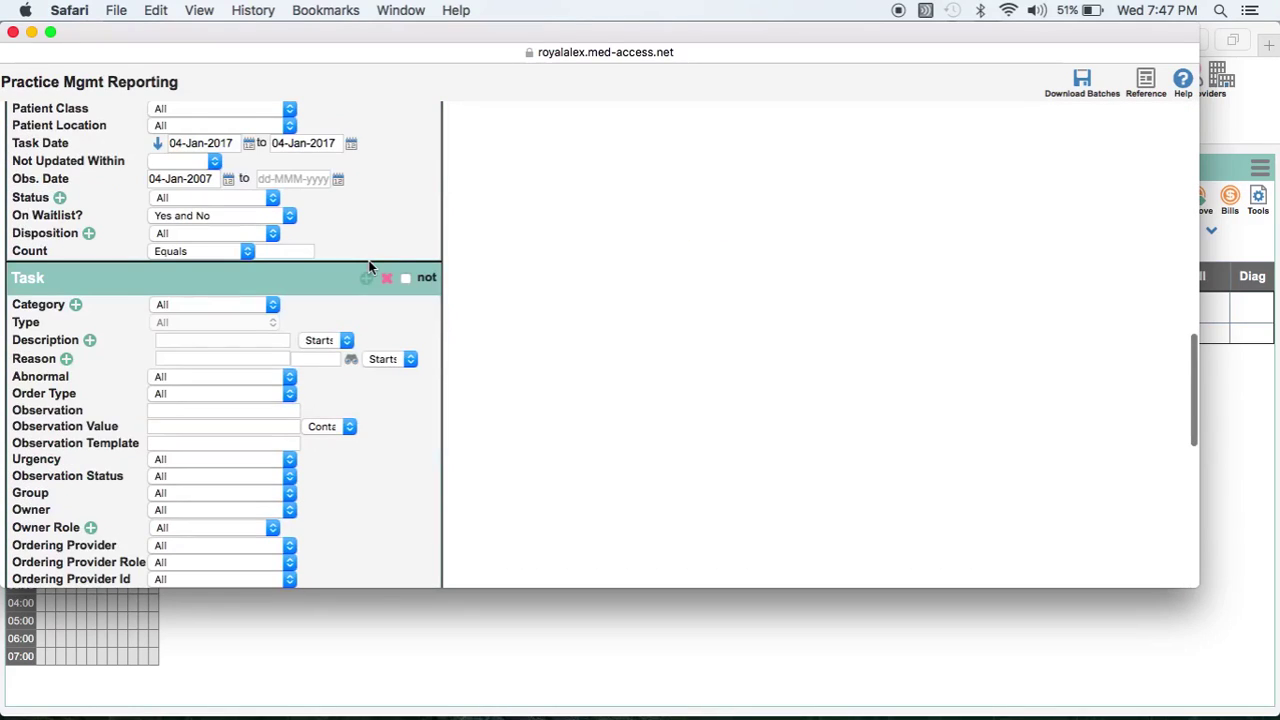
{"action": "left_click", "coordinate": [206, 308]}
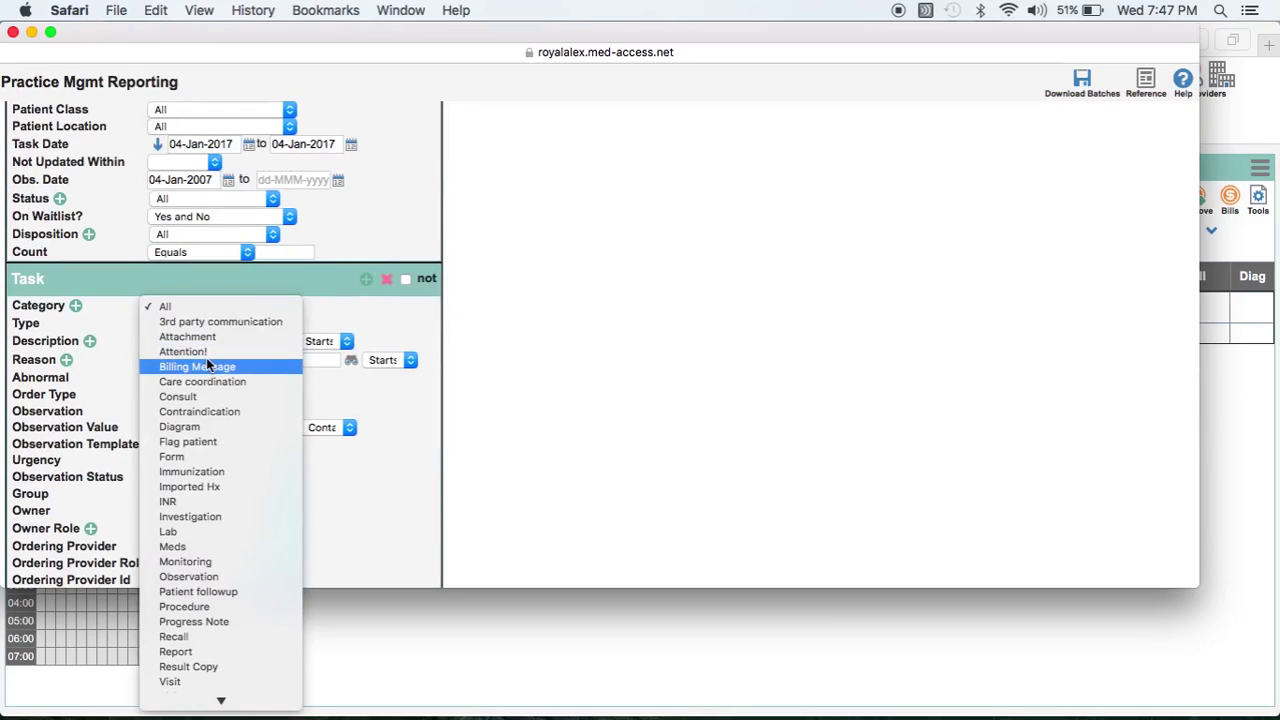
{"action": "left_click", "coordinate": [204, 399]}
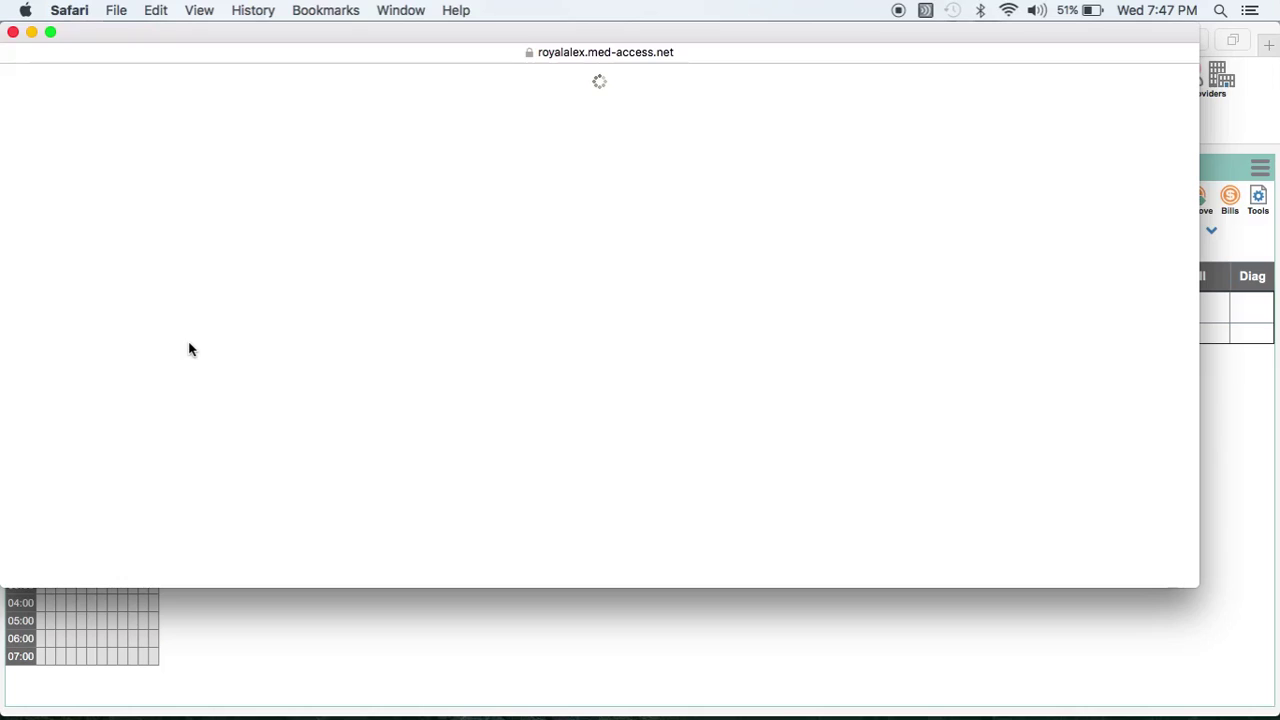
- Enter "sigmoidoscopy" as the description in the second Task criteria
{"action": "scroll", "coordinate": [189, 343], "scroll_direction": "down", "scroll_amount": 4}
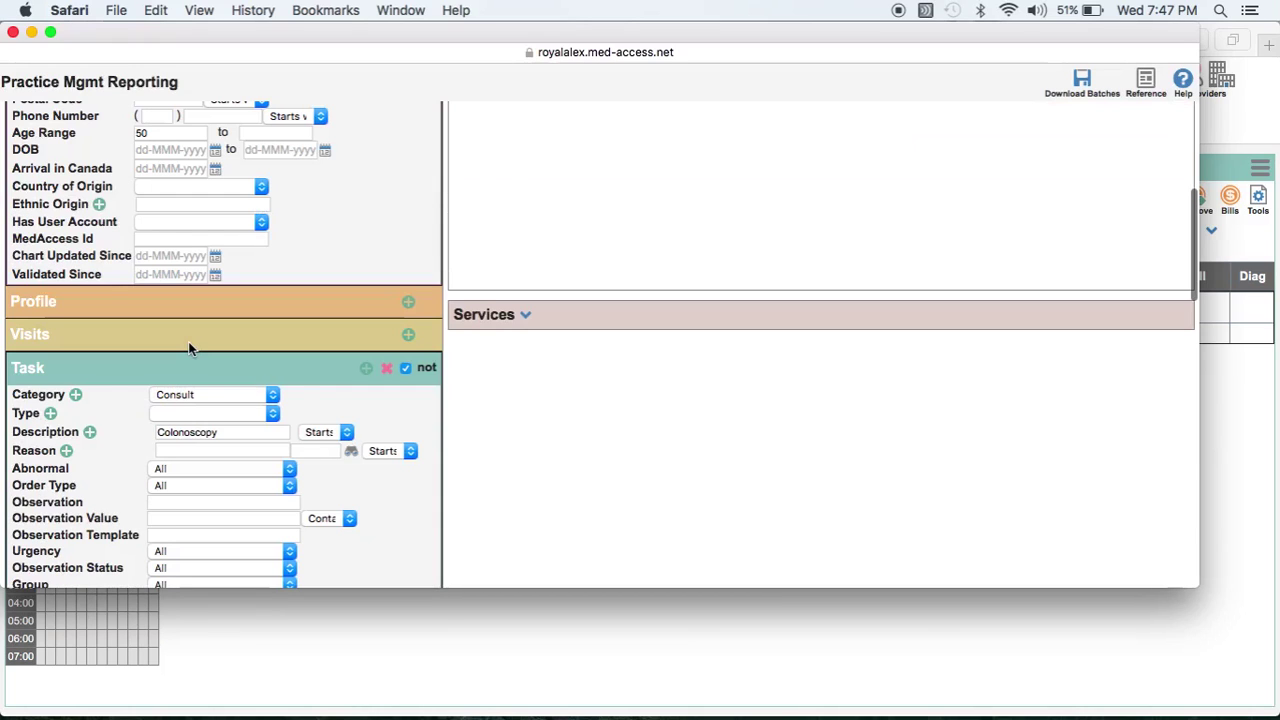
{"action": "scroll", "coordinate": [190, 348], "scroll_direction": "down", "scroll_amount": 5}
{"action": "scroll", "coordinate": [190, 348], "scroll_direction": "down", "scroll_amount": 1}
{"action": "left_click", "coordinate": [183, 355]}
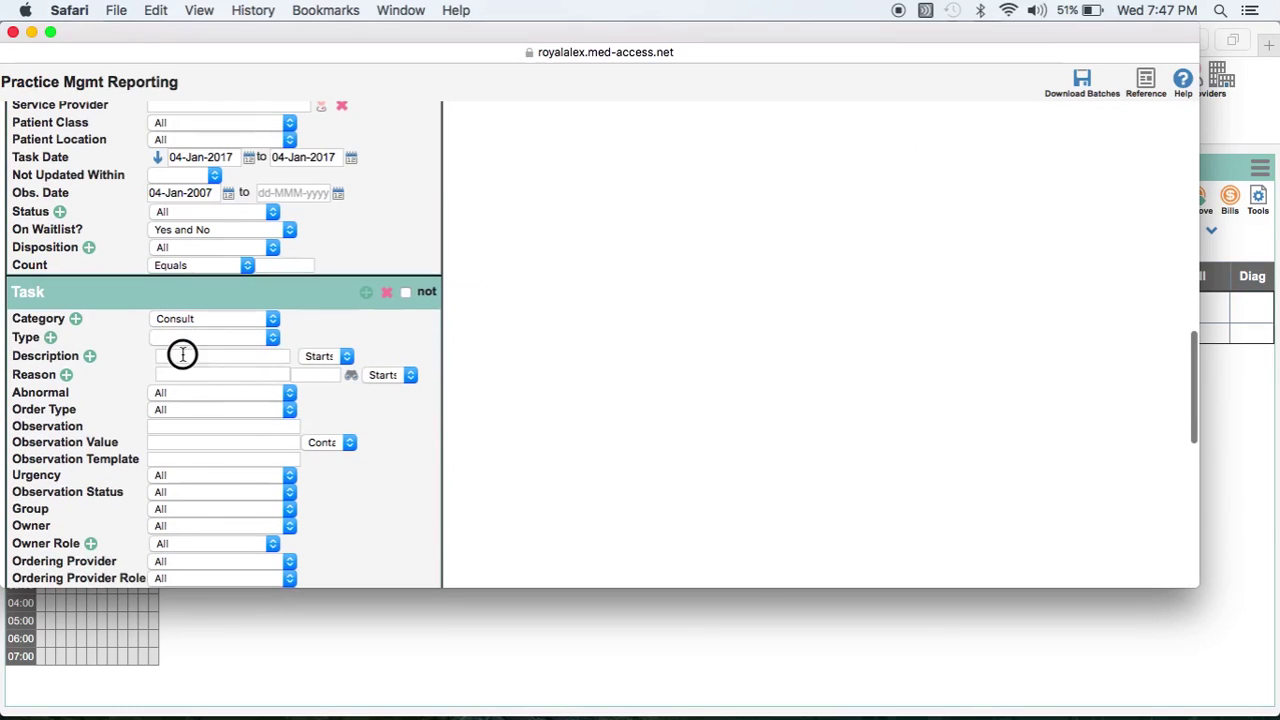
{"action": "type", "text": "si"}
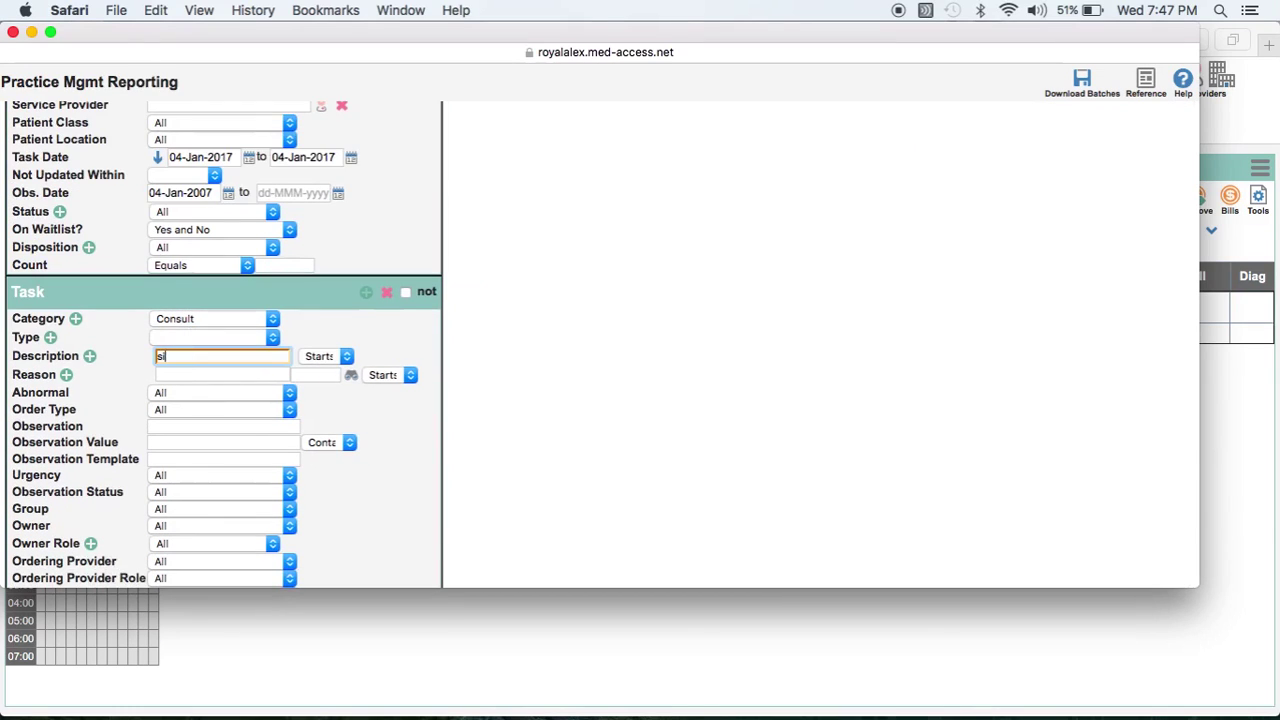
{"action": "type", "text": "gmoidoscopy"}
- Set the start of the sigmoidoscopy Task's observation date range to 04-Jan-2012
{"action": "scroll", "coordinate": [203, 400], "scroll_direction": "down", "scroll_amount": 5}
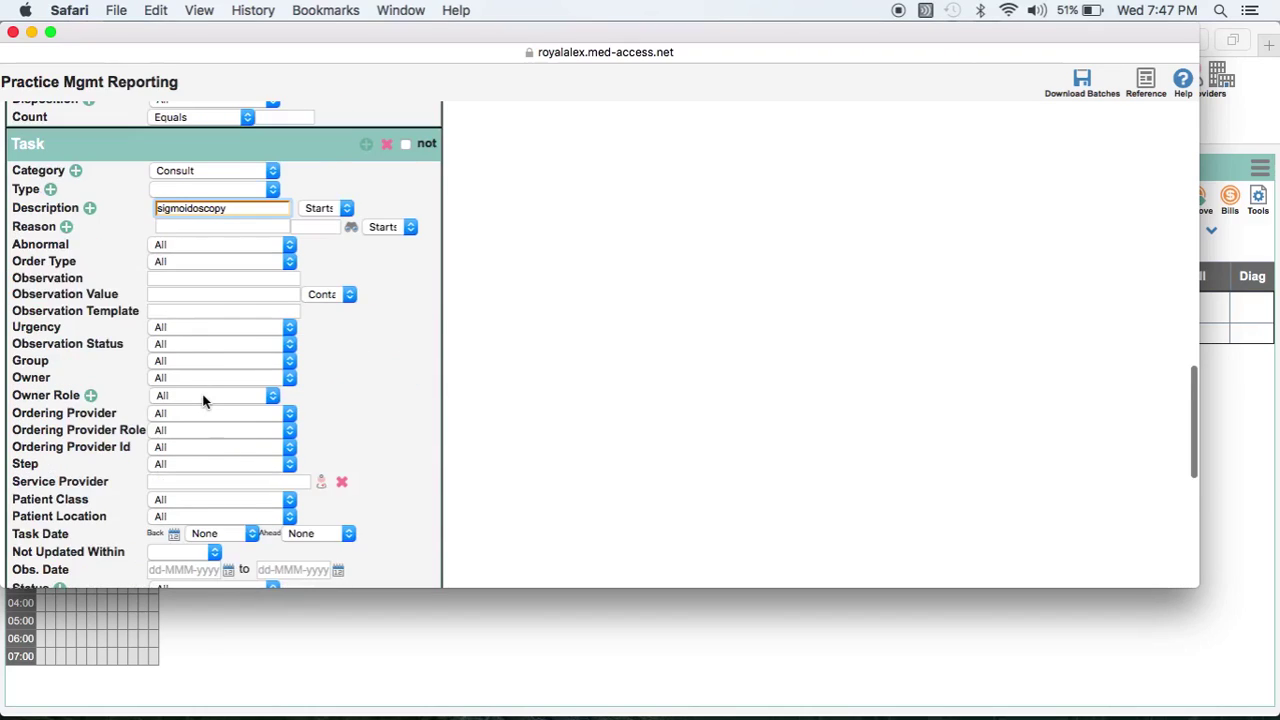
{"action": "left_click", "coordinate": [229, 481]}
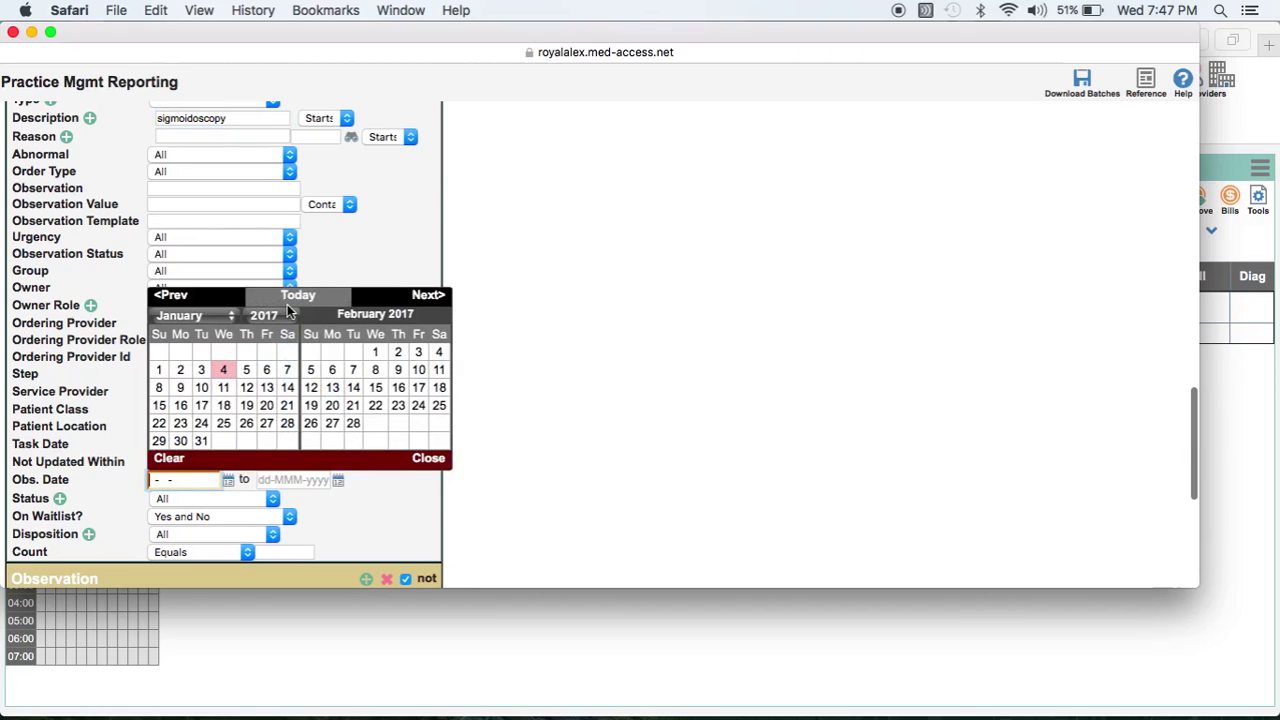
{"action": "left_click", "coordinate": [288, 318]}
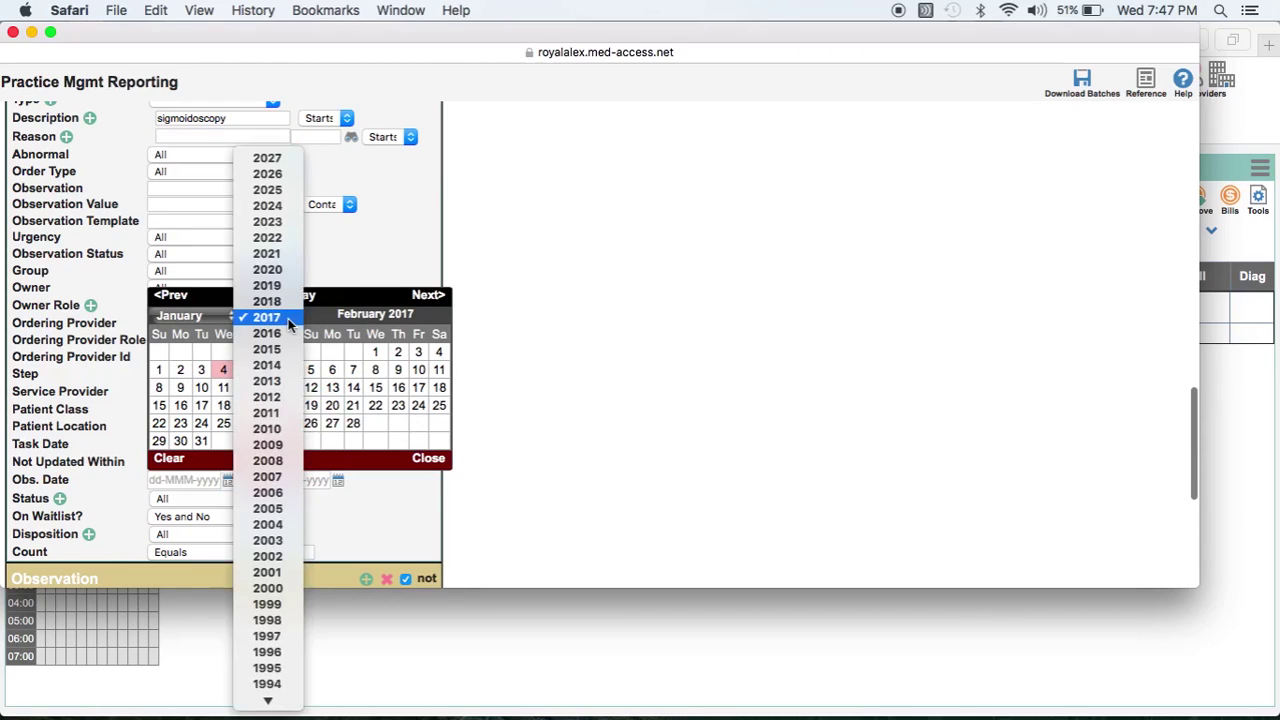
{"action": "left_click", "coordinate": [268, 398]}
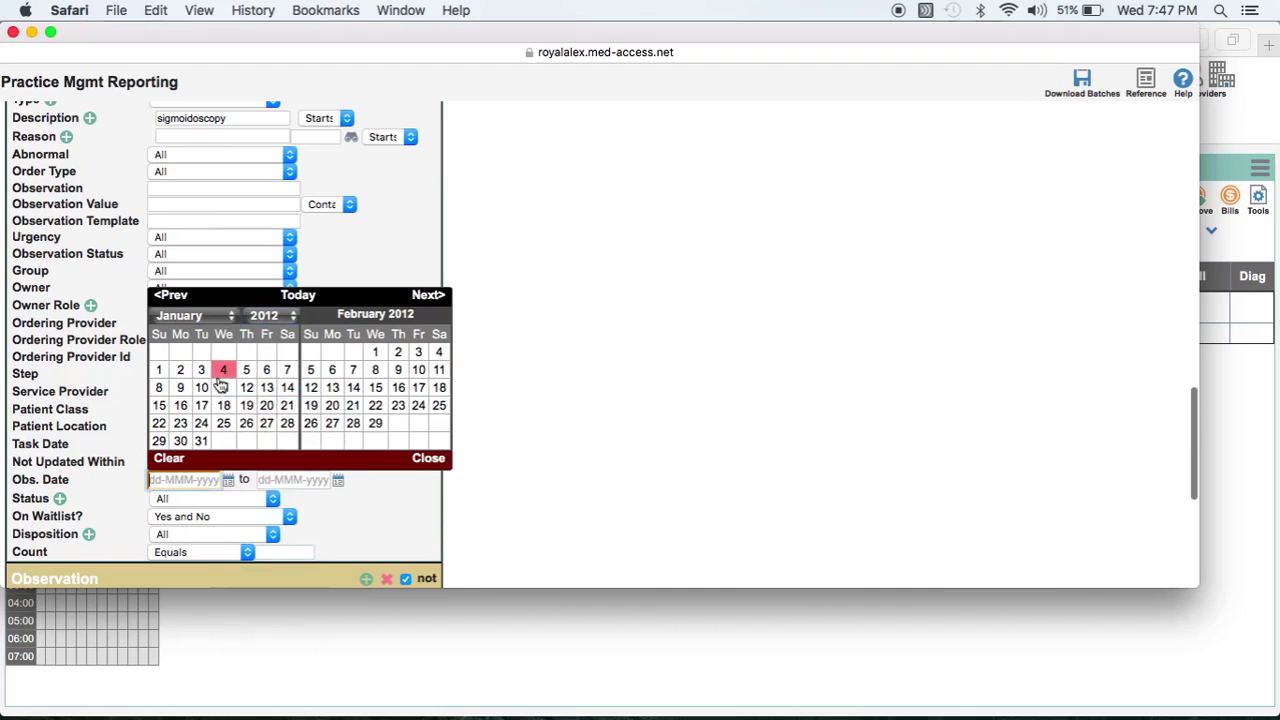
{"action": "left_click", "coordinate": [228, 371]}
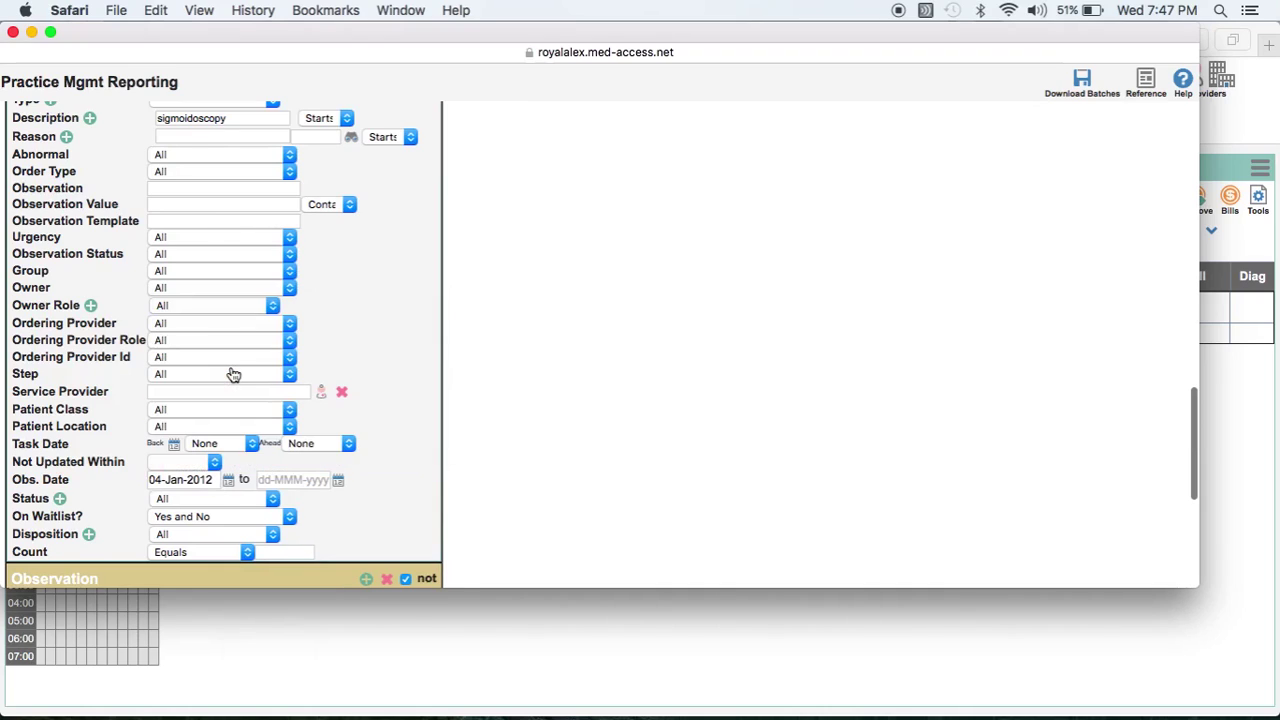
- Exclude patients matching the sigmoidoscopy Task criteria from the results and run the new patient search again
{"action": "scroll", "coordinate": [285, 330], "scroll_direction": "up", "scroll_amount": 5}
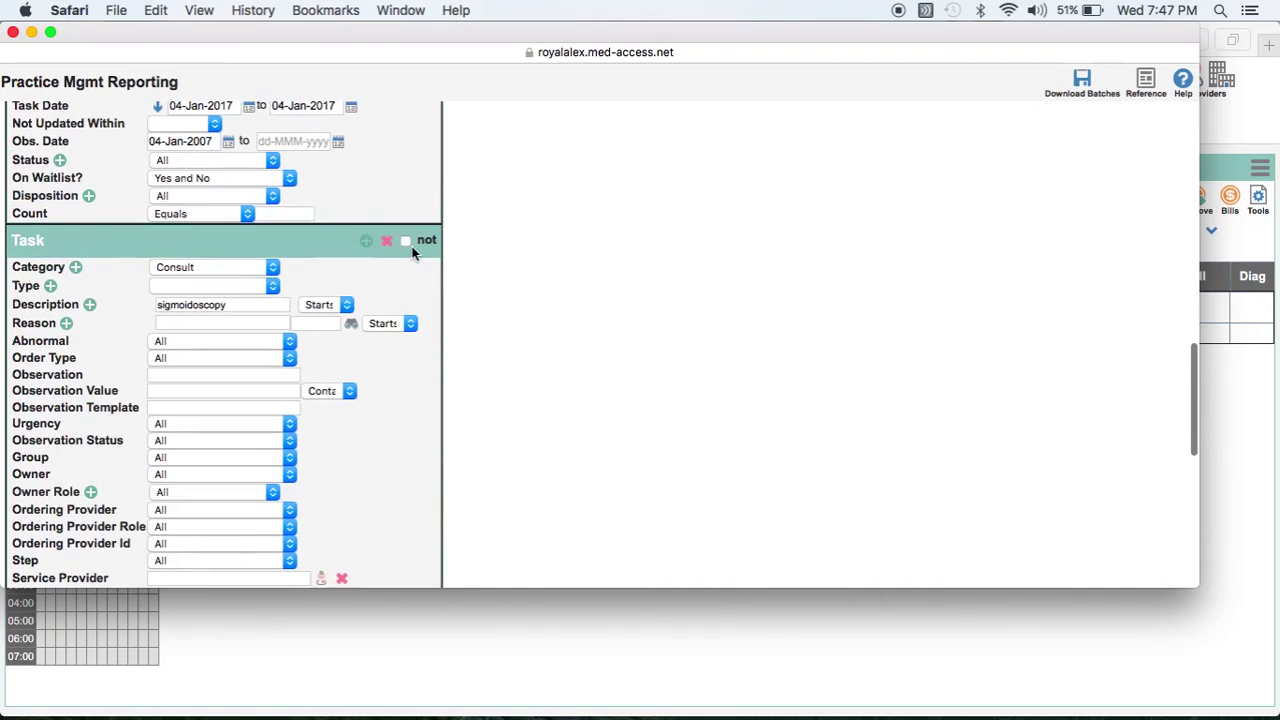
{"action": "left_click", "coordinate": [406, 240]}
{"action": "scroll", "coordinate": [593, 151], "scroll_direction": "up", "scroll_amount": 9}
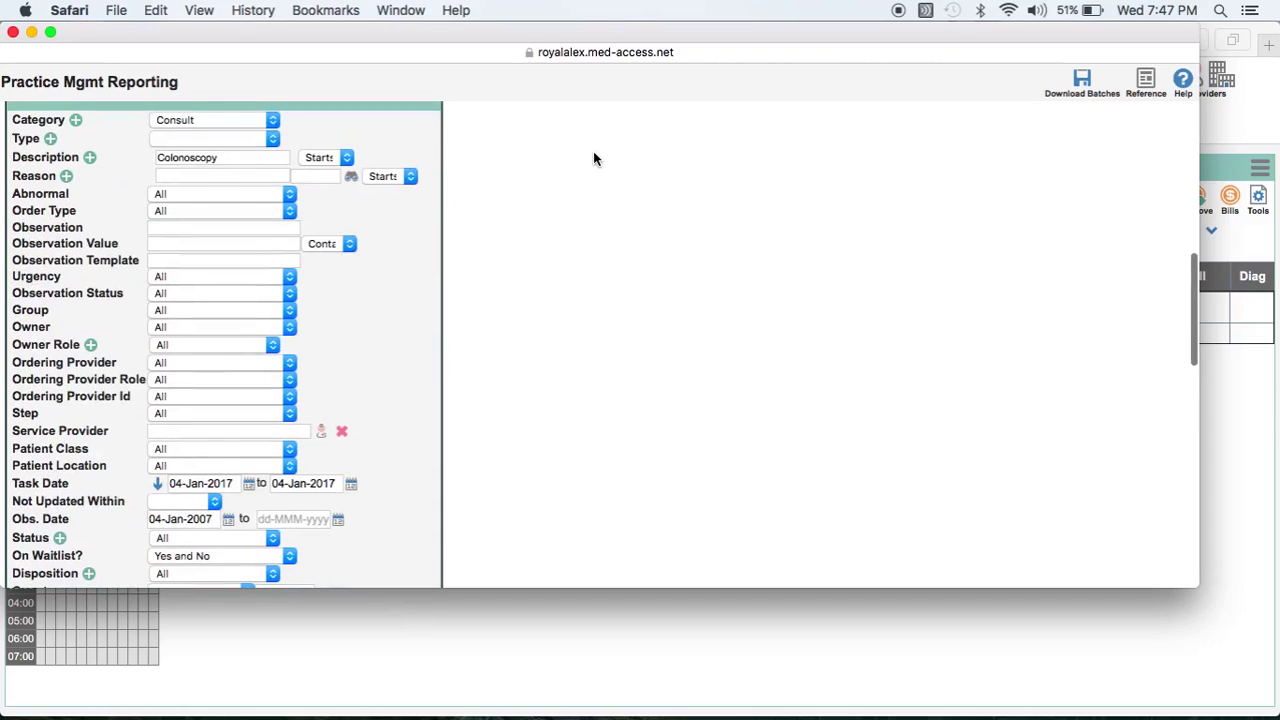
{"action": "scroll", "coordinate": [593, 151], "scroll_direction": "up", "scroll_amount": 1}
{"action": "scroll", "coordinate": [593, 158], "scroll_direction": "up", "scroll_amount": 10}
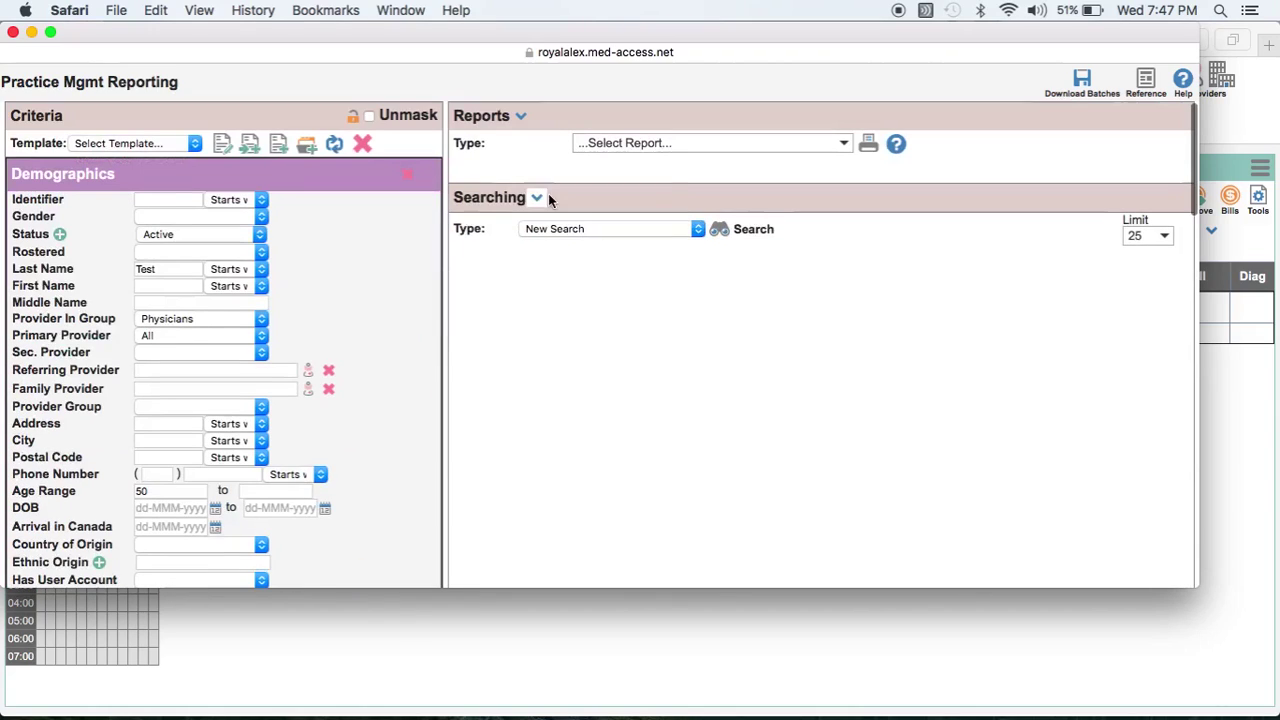
{"action": "left_click", "coordinate": [760, 230]}
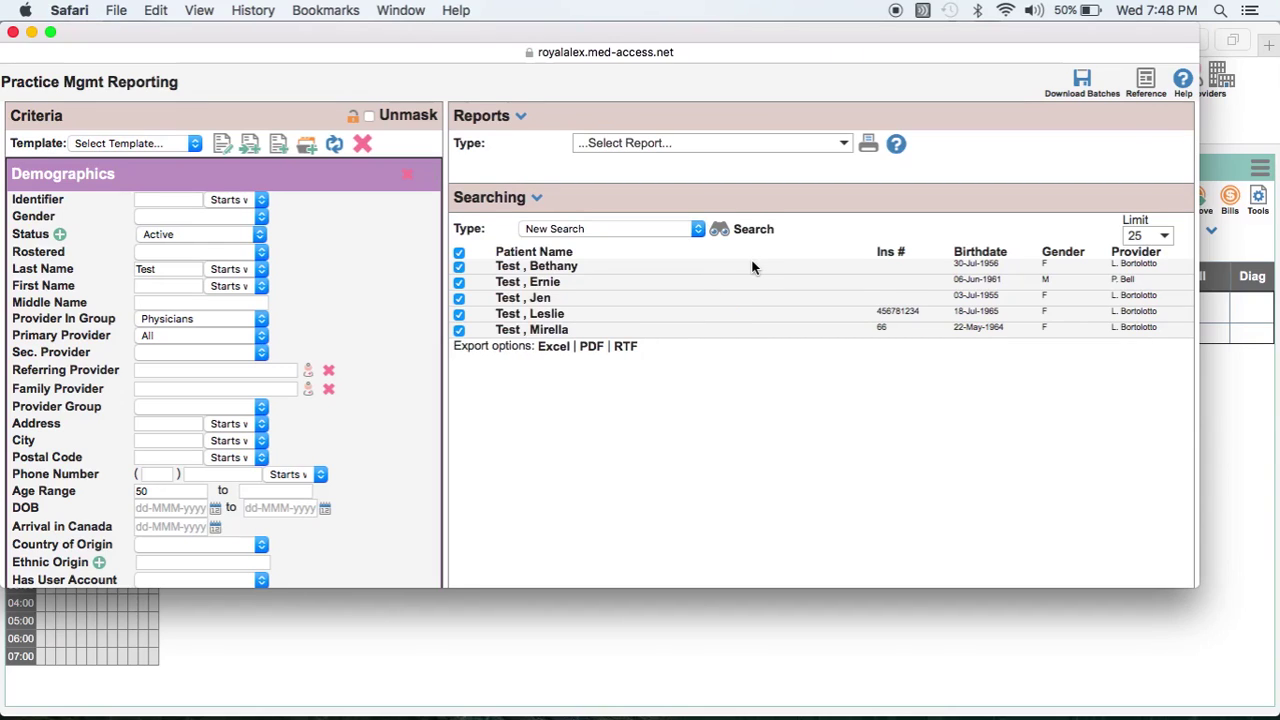
{"action": "scroll", "coordinate": [753, 267], "scroll_direction": "down", "scroll_amount": 5}
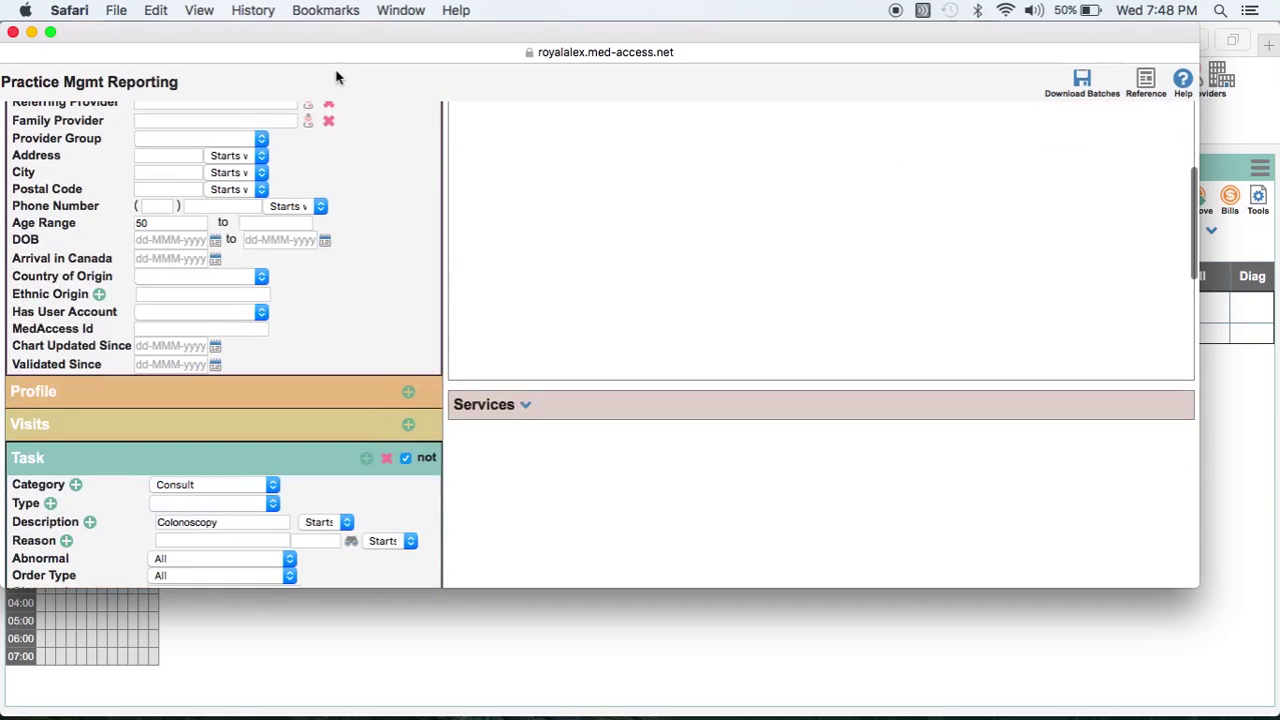